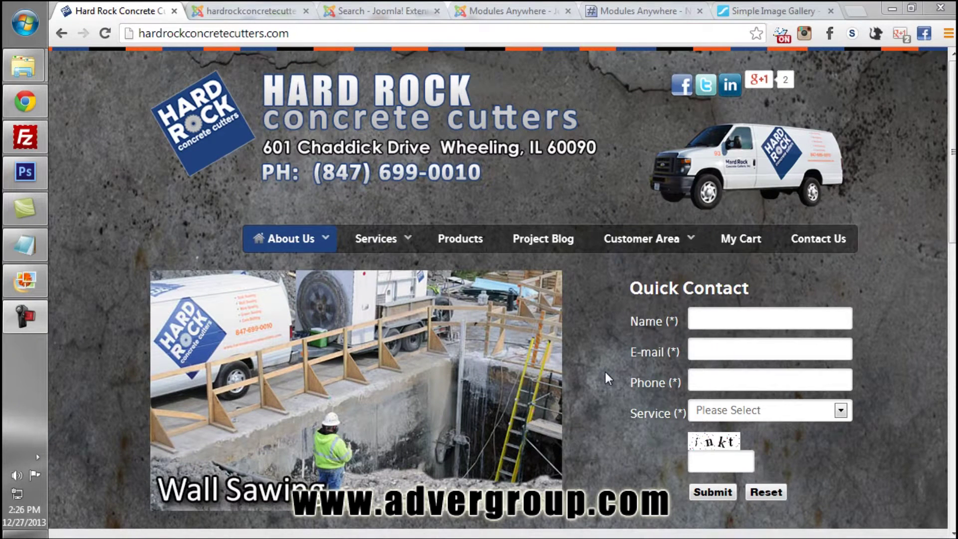
# Open the Wall Sawing 'Maggie Daley Park' article from the Project Blog
pyautogui.click(553, 249)
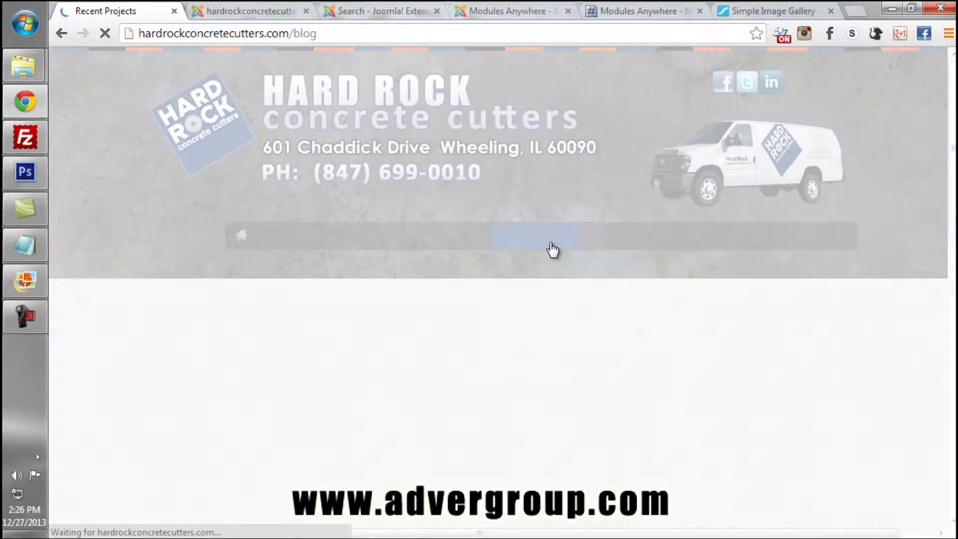
pyautogui.scroll(-3, 554, 257)
pyautogui.scroll(-3, 556, 264)
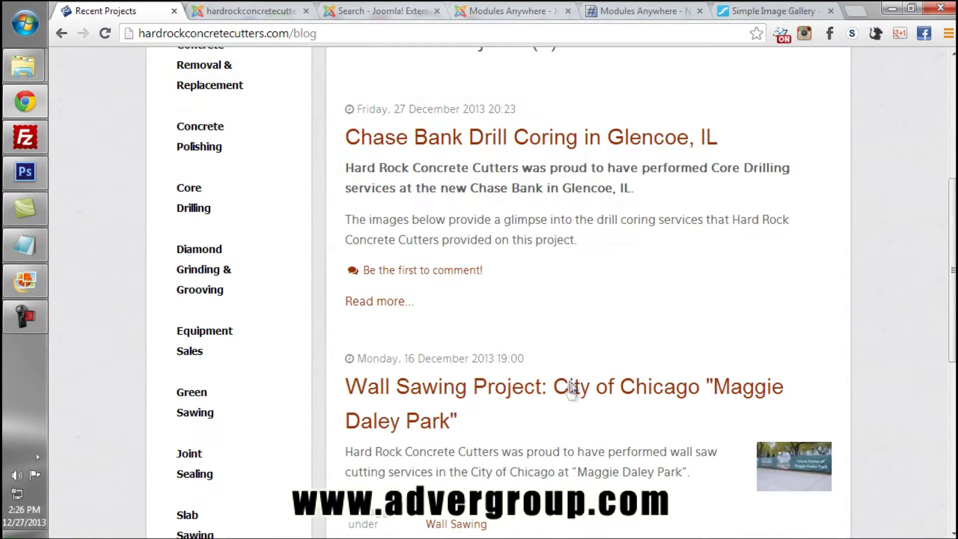
pyautogui.click(568, 396)
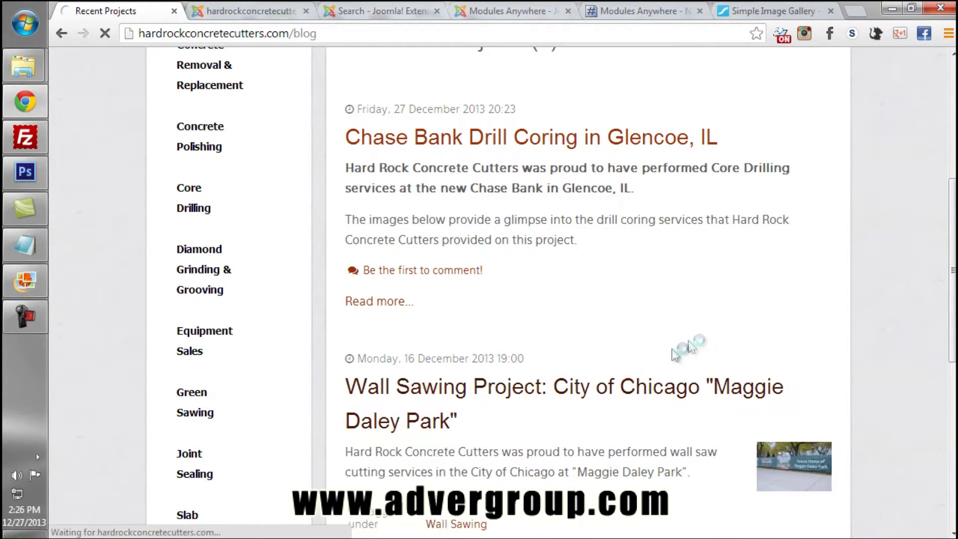
# Browse the article's gallery photos in the lightbox up to DSC_7679, then close it
pyautogui.scroll(-4, 688, 340)
pyautogui.scroll(-3, 689, 340)
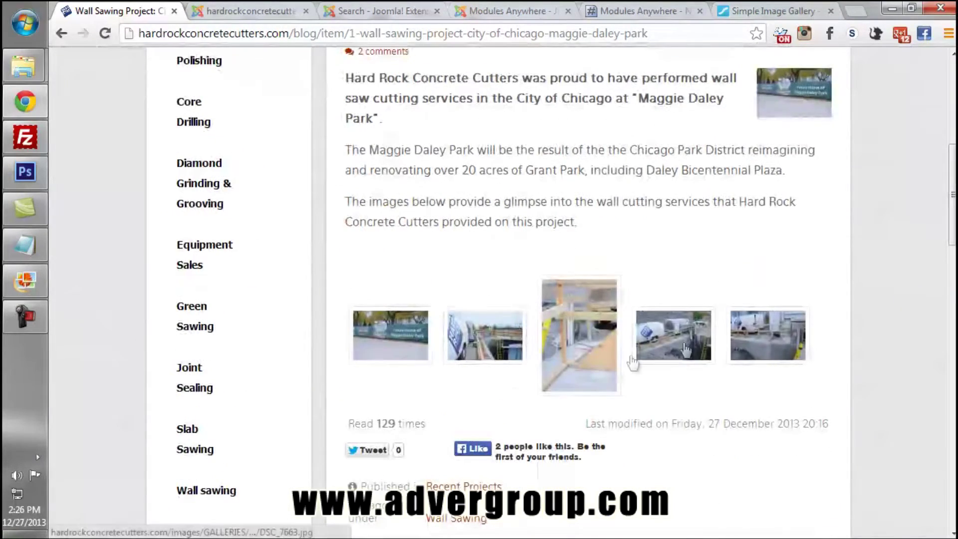
pyautogui.click(409, 345)
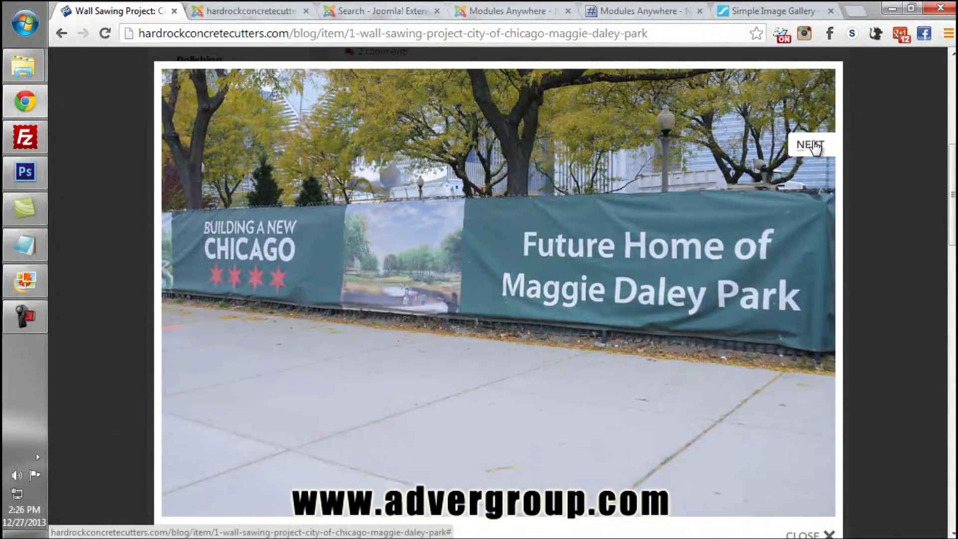
pyautogui.click(811, 145)
pyautogui.click(812, 145)
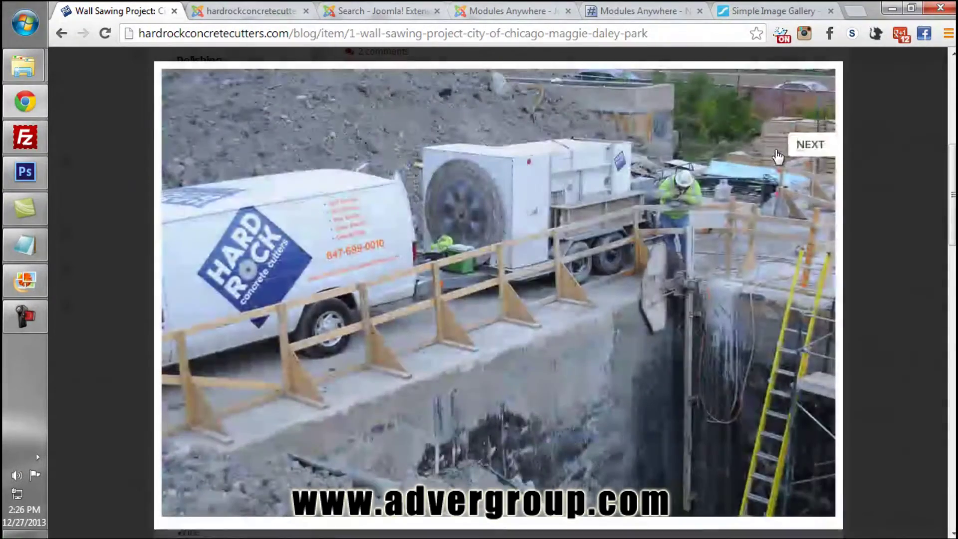
pyautogui.click(777, 156)
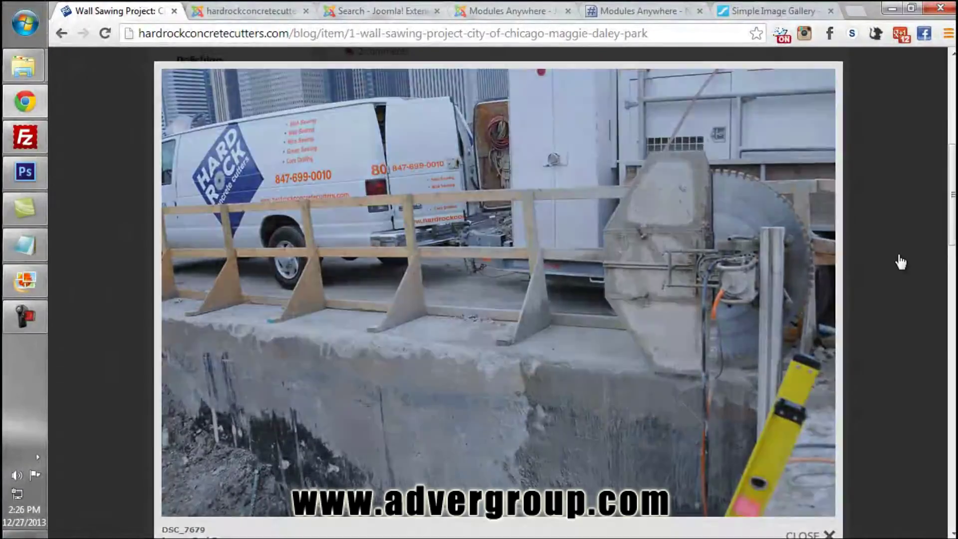
pyautogui.click(900, 261)
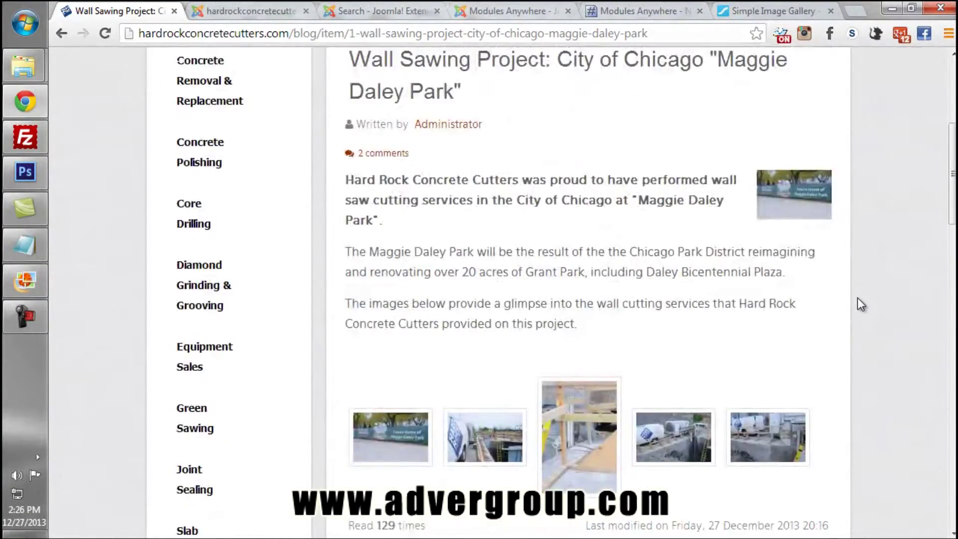
# Switch to the nonumber.nl Modules Anywhere extension page
pyautogui.scroll(4, 857, 297)
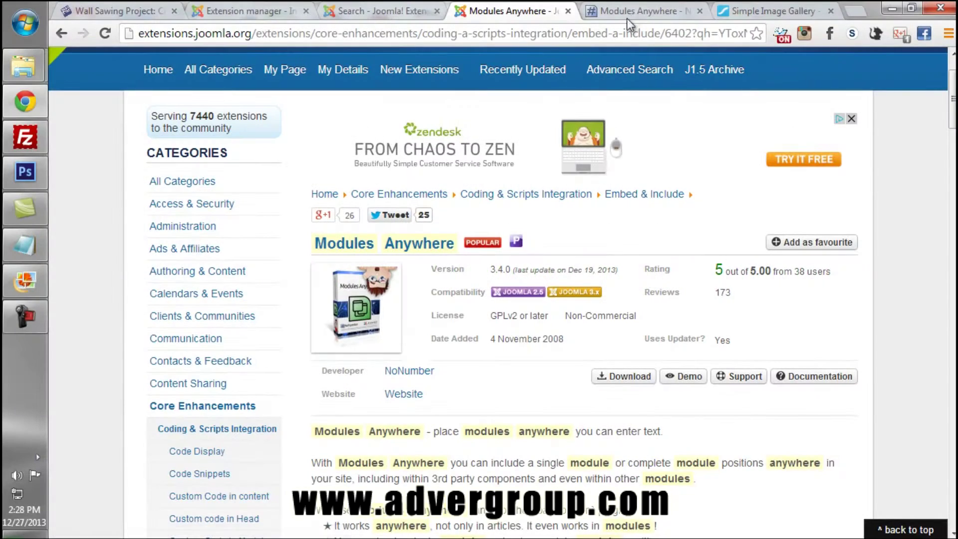
pyautogui.click(629, 17)
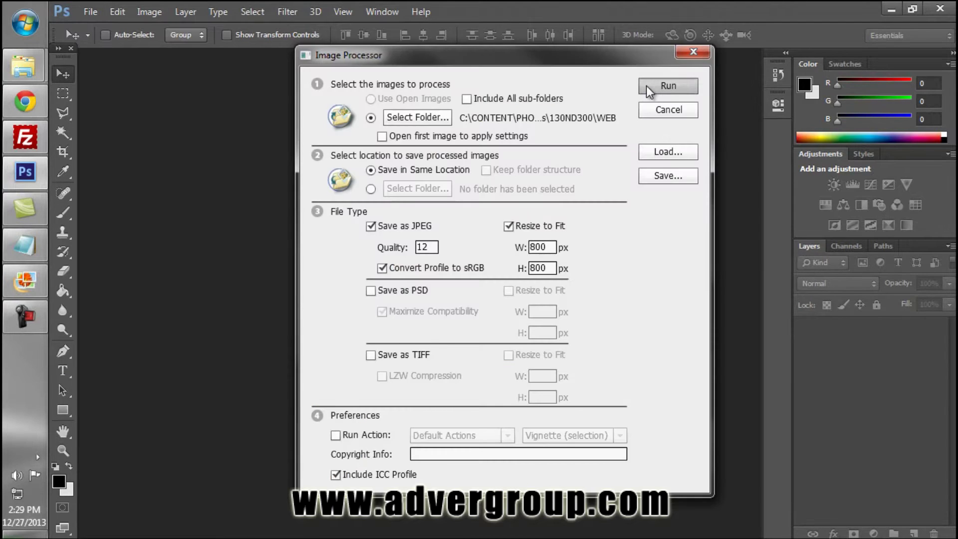
# Batch-process the Chase core drilling photos with Photoshop's Image Processor
pyautogui.click(649, 90)
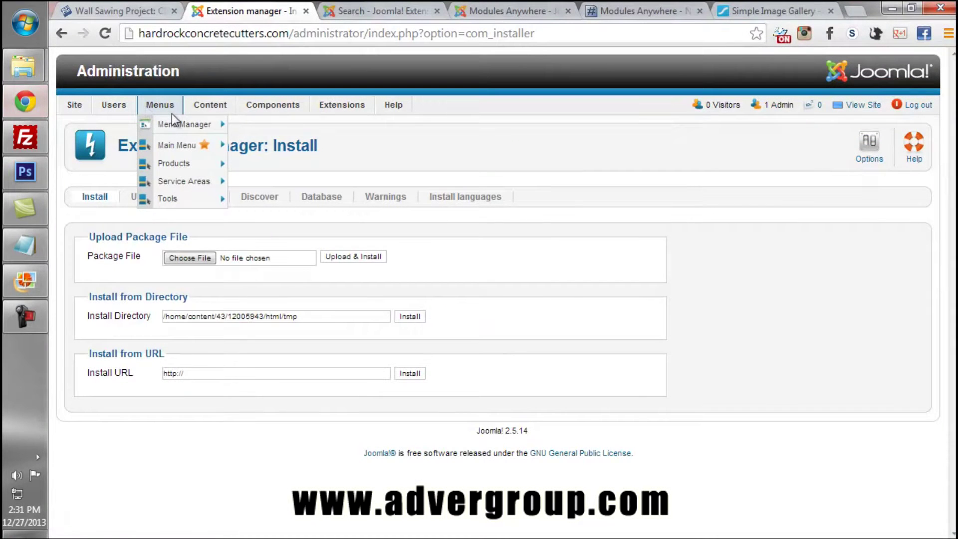
pyautogui.moveTo(181, 118)
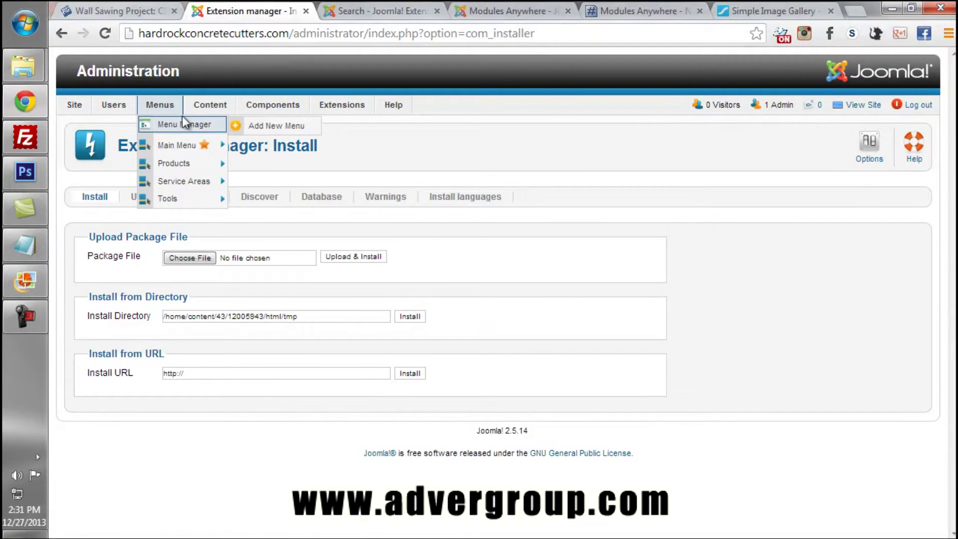
# Create a CHASE folder under GALLERIES in the Media Manager and open it
pyautogui.click(232, 178)
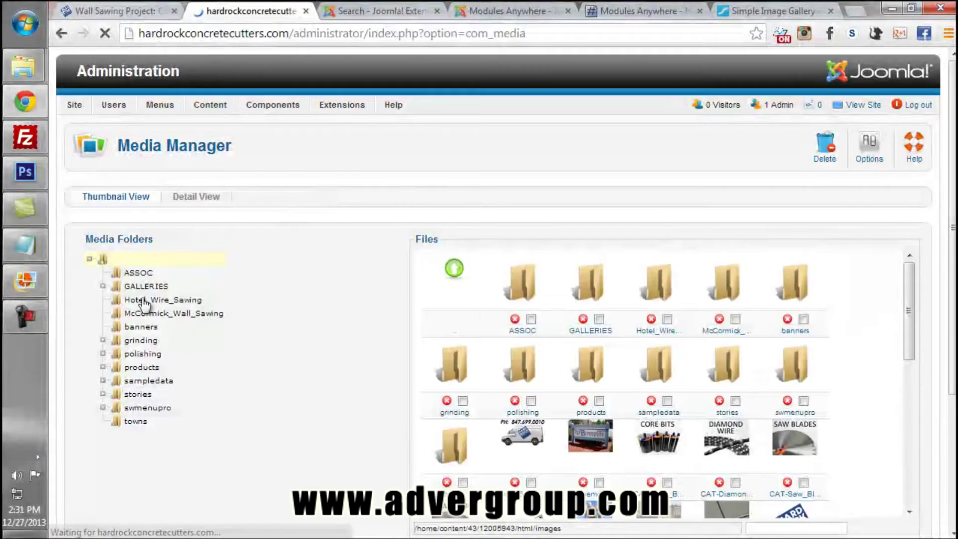
pyautogui.click(147, 287)
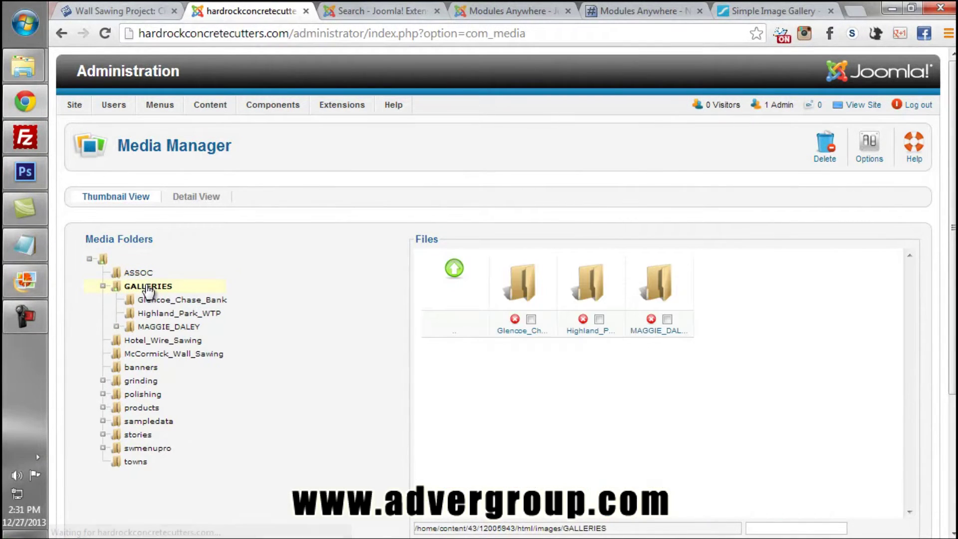
pyautogui.scroll(-2, 735, 314)
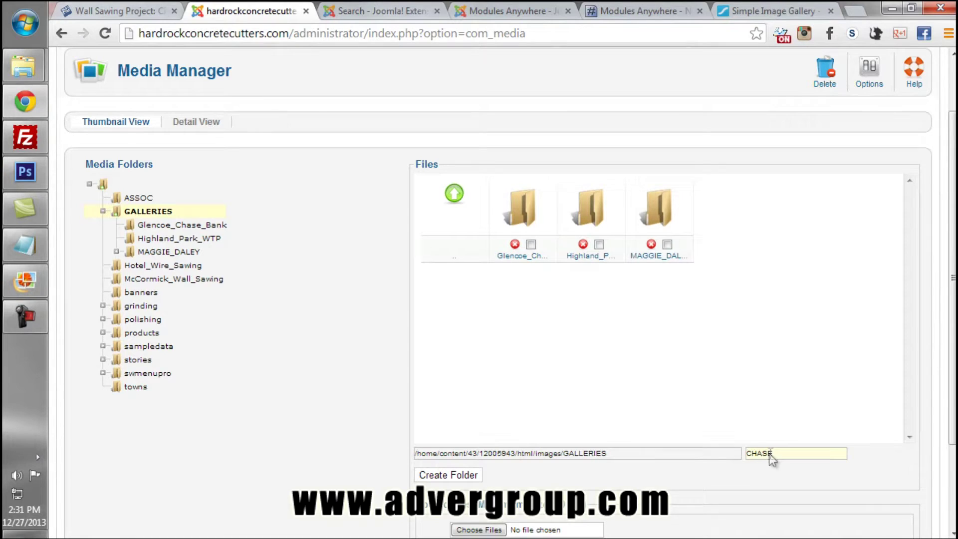
pyautogui.click(462, 476)
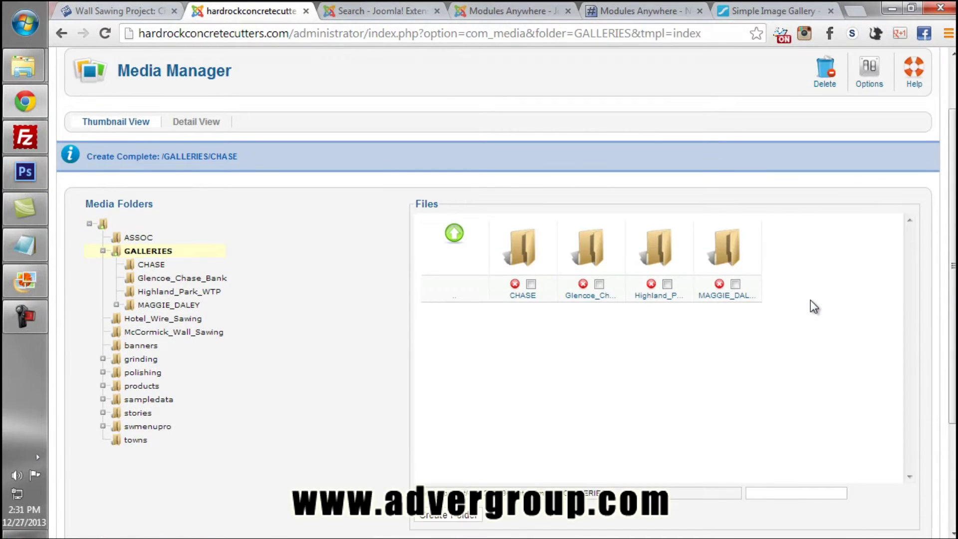
pyautogui.click(521, 247)
pyautogui.scroll(-3, 643, 304)
# Upload the ten Chase Core Drilling JPEGs from WEB > JPEG into GALLERIES/CHASE
pyautogui.click(493, 414)
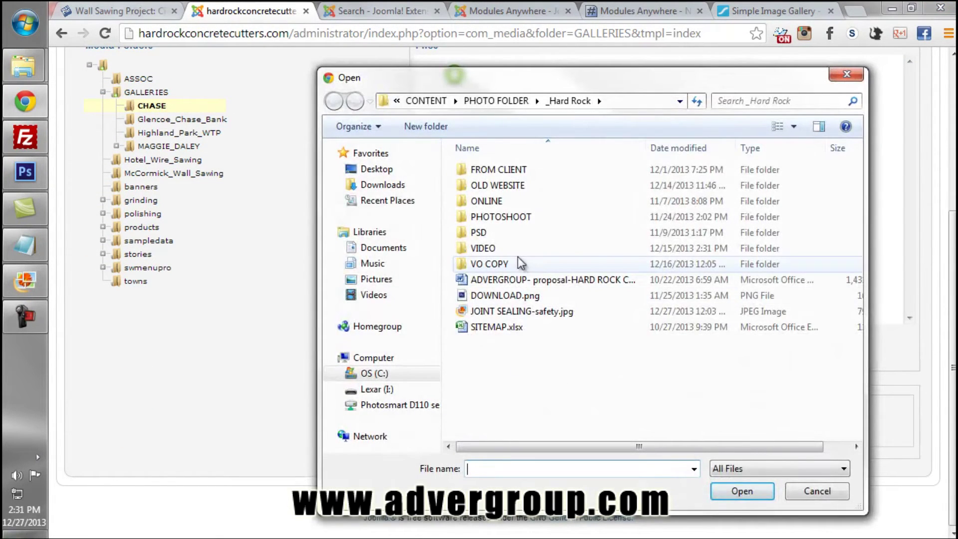
pyautogui.click(402, 200)
pyautogui.doubleClick(484, 172)
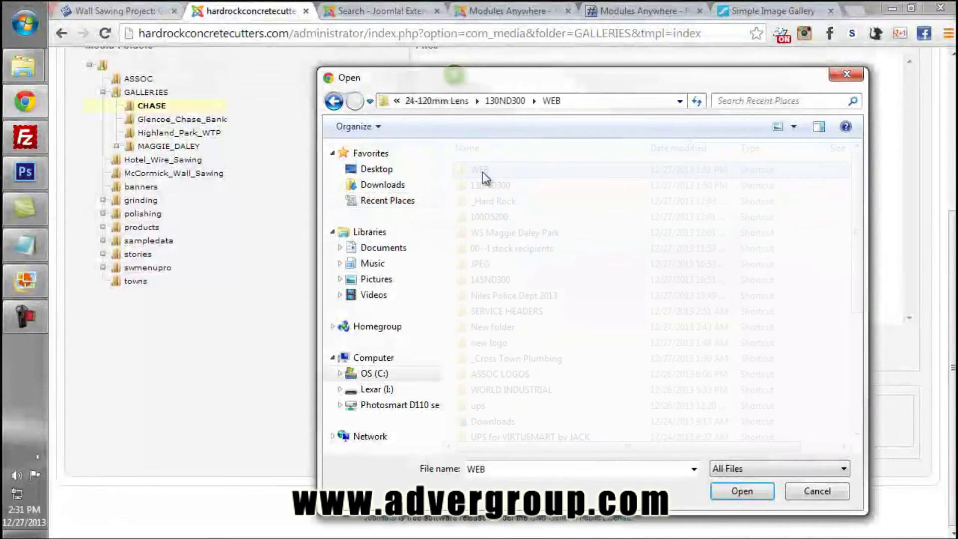
pyautogui.doubleClick(483, 172)
pyautogui.click(483, 171)
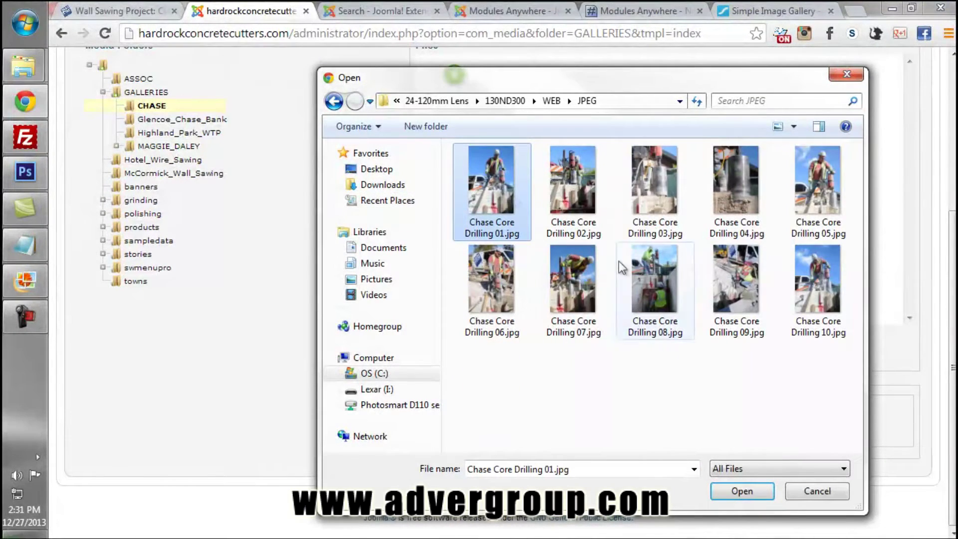
pyautogui.keyDown('shift'); pyautogui.click(801, 304); pyautogui.keyUp('shift')
pyautogui.click(741, 492)
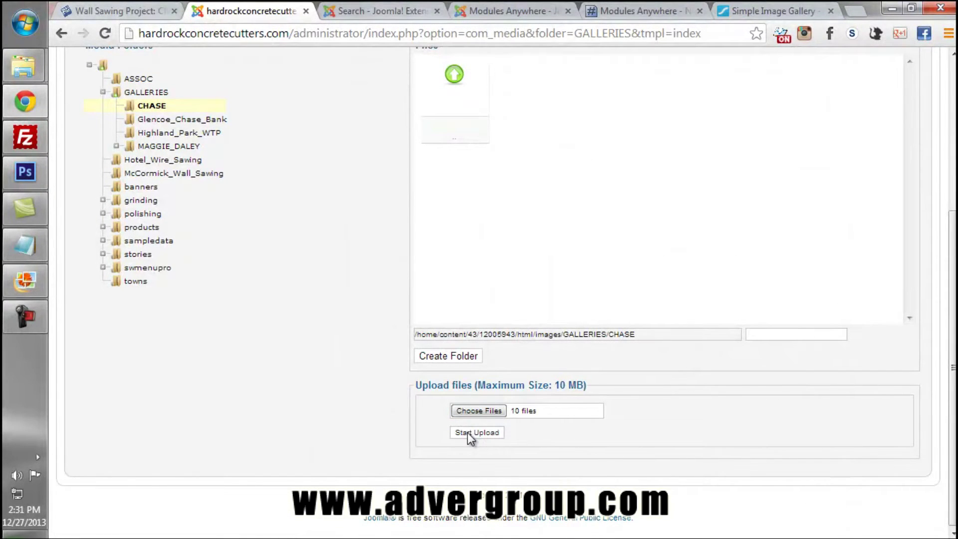
pyautogui.click(490, 433)
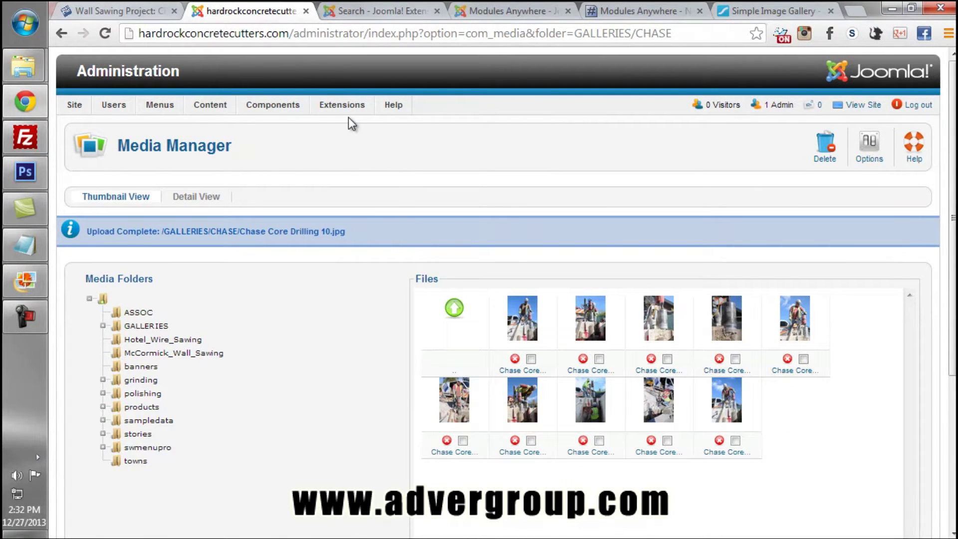
# Start a new Simple Image Gallery module from the site Module Manager
pyautogui.moveTo(344, 105)
pyautogui.click(325, 143)
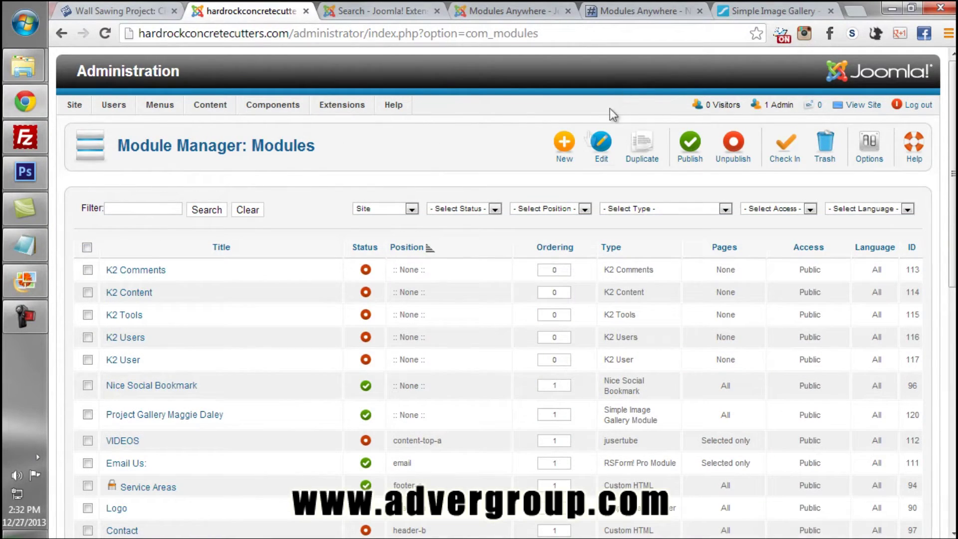
pyautogui.click(574, 150)
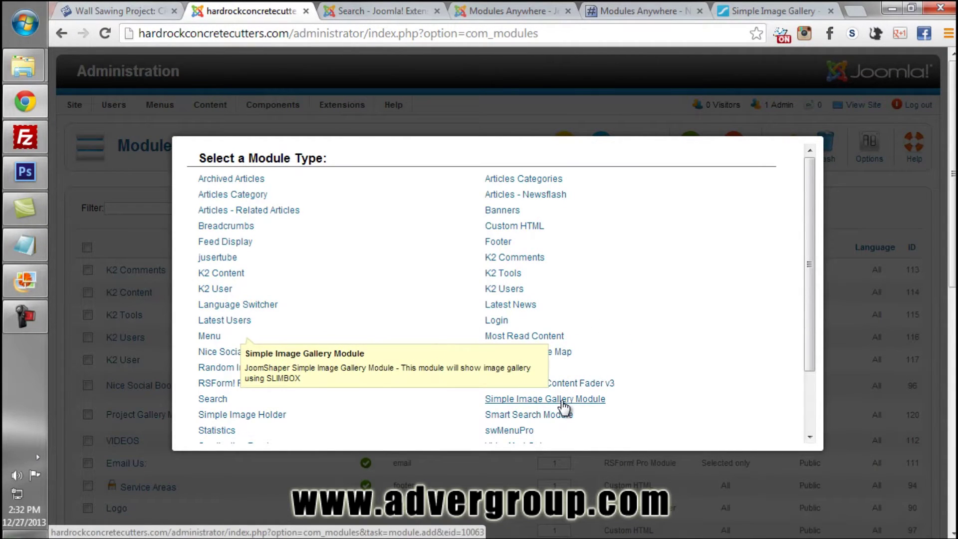
pyautogui.click(565, 408)
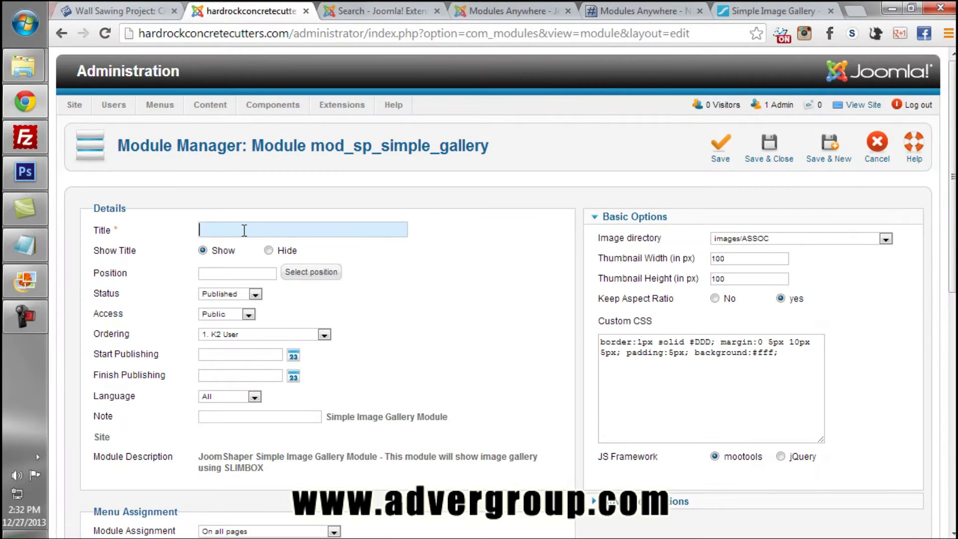
# Title the module 'Chase', set image directory images/GALLERIES/CHASE, and save it
pyautogui.write('Chase')
pyautogui.press('BackSpace')
pyautogui.click(848, 237)
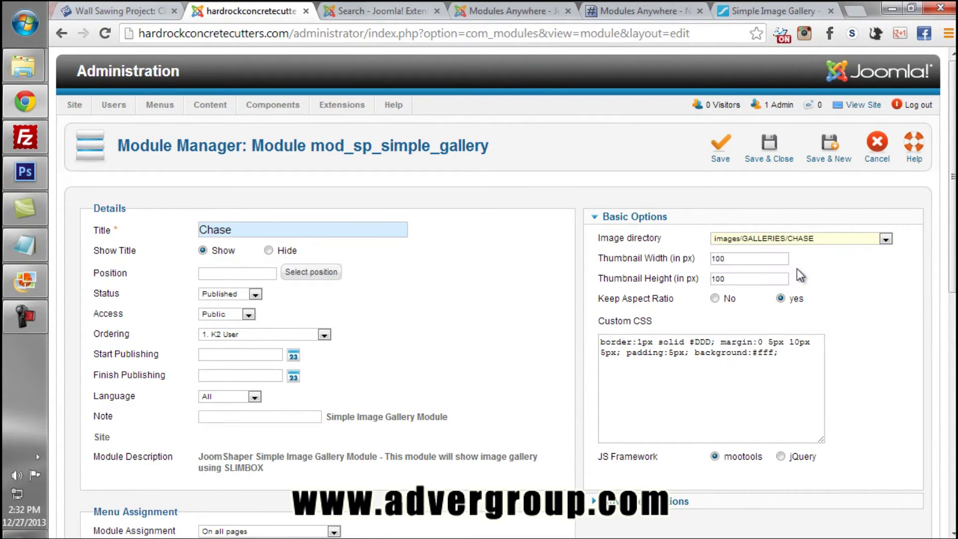
pyautogui.scroll(-2, 798, 268)
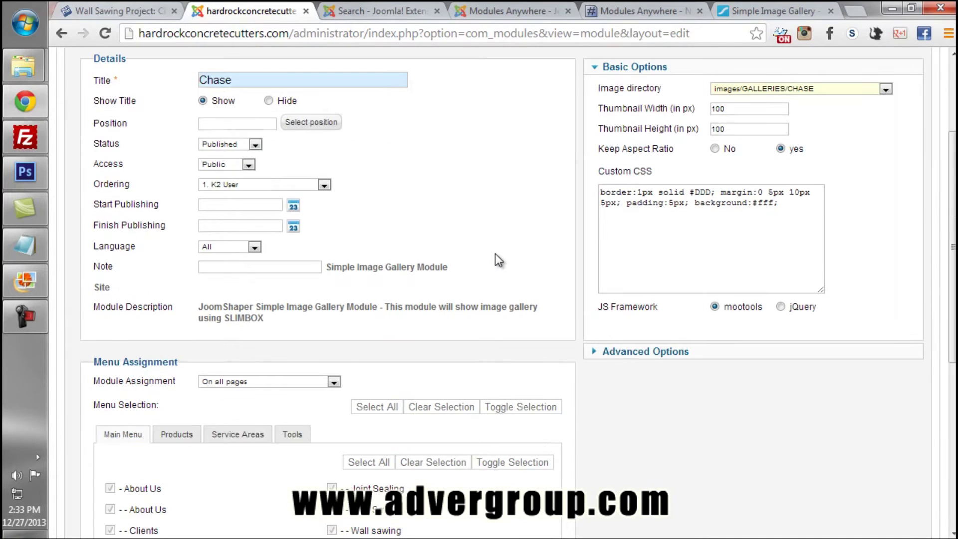
pyautogui.scroll(-5, 495, 253)
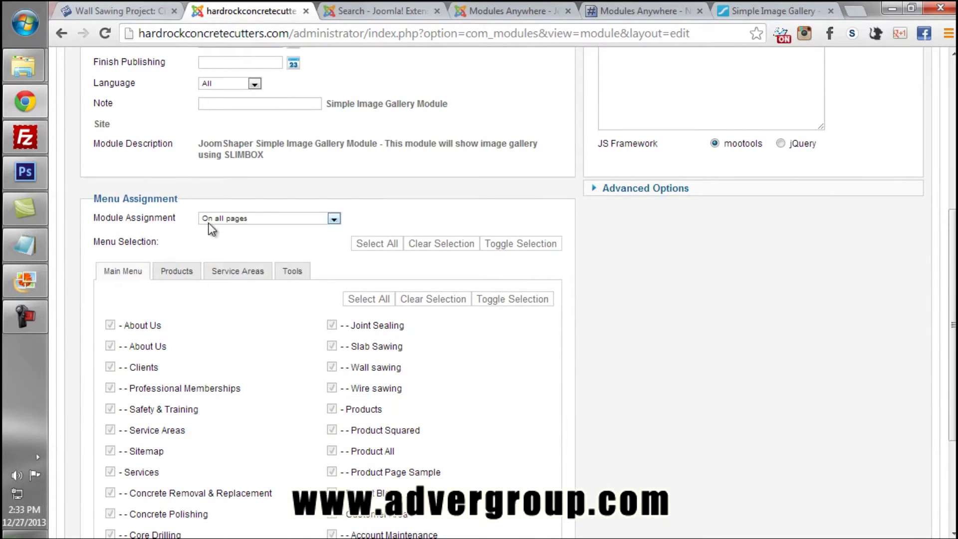
pyautogui.scroll(5, 300, 239)
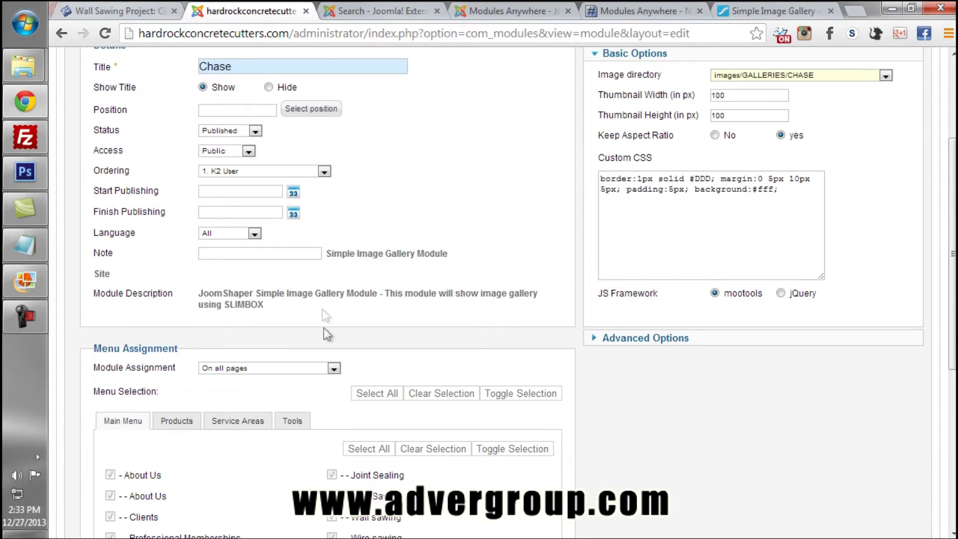
pyautogui.scroll(2, 325, 367)
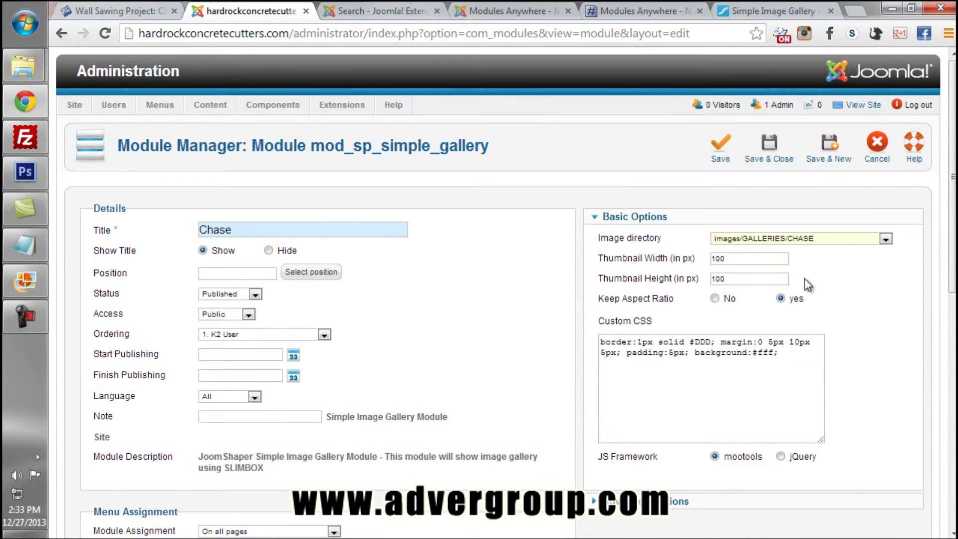
pyautogui.click(752, 152)
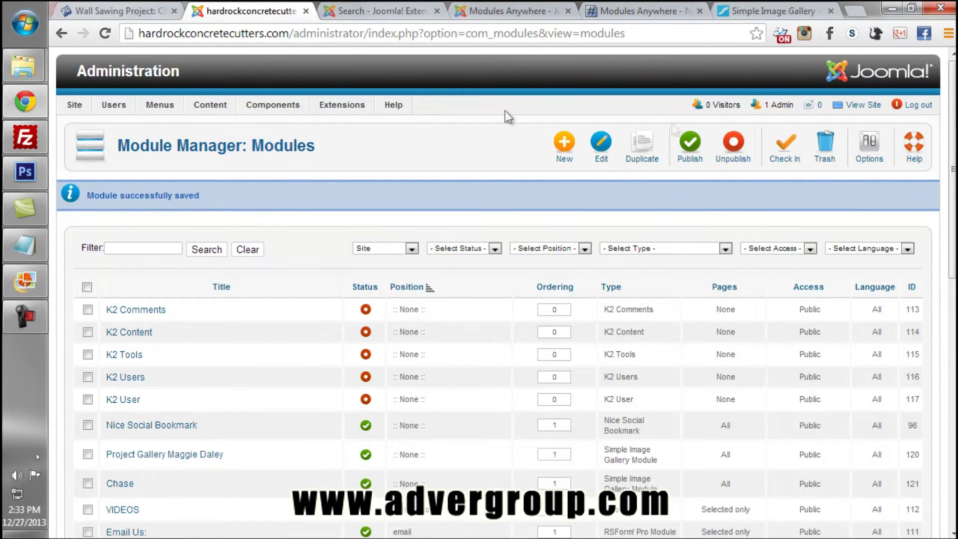
# Open the K2 item 'Chase Bank Drill Coring in Glencoe, IL' for editing
pyautogui.moveTo(265, 103)
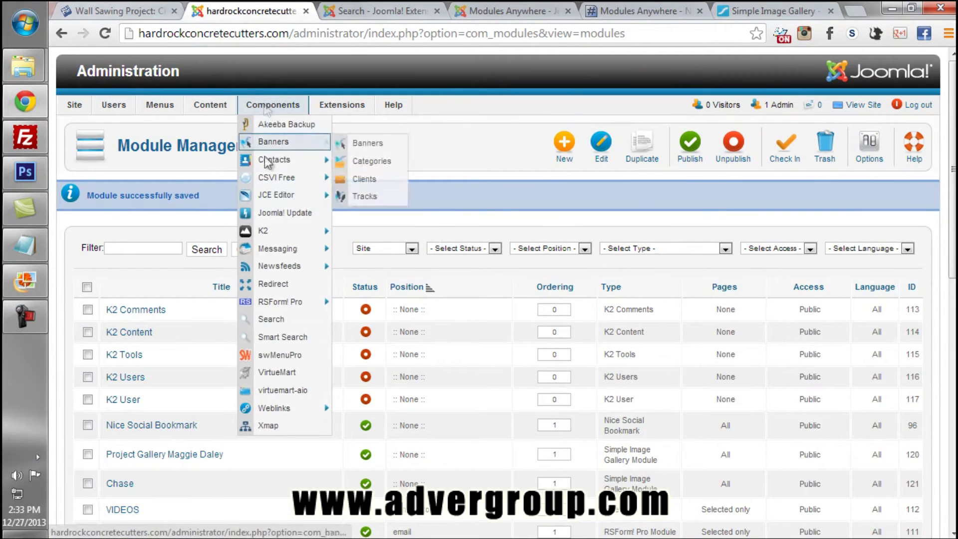
pyautogui.moveTo(276, 227)
pyautogui.click(356, 232)
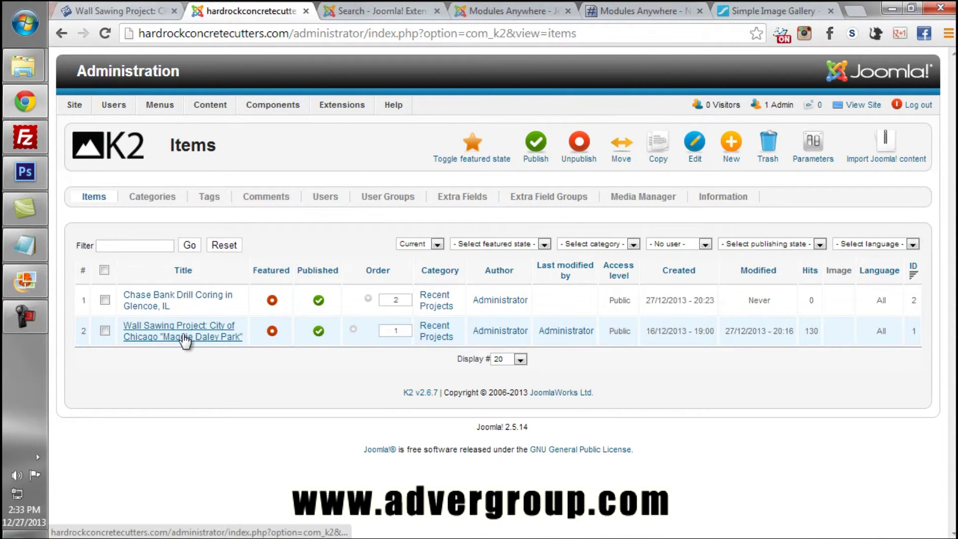
pyautogui.click(149, 302)
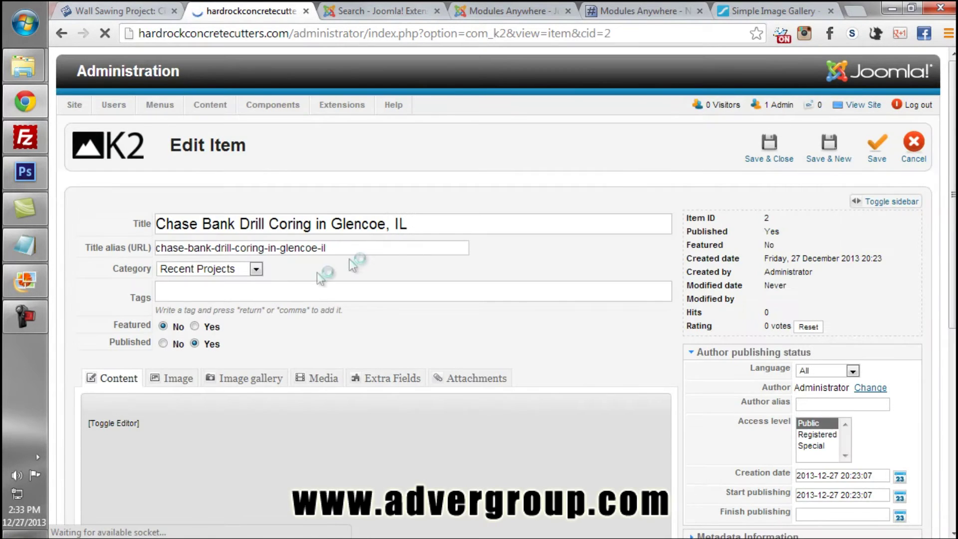
pyautogui.scroll(-5, 463, 295)
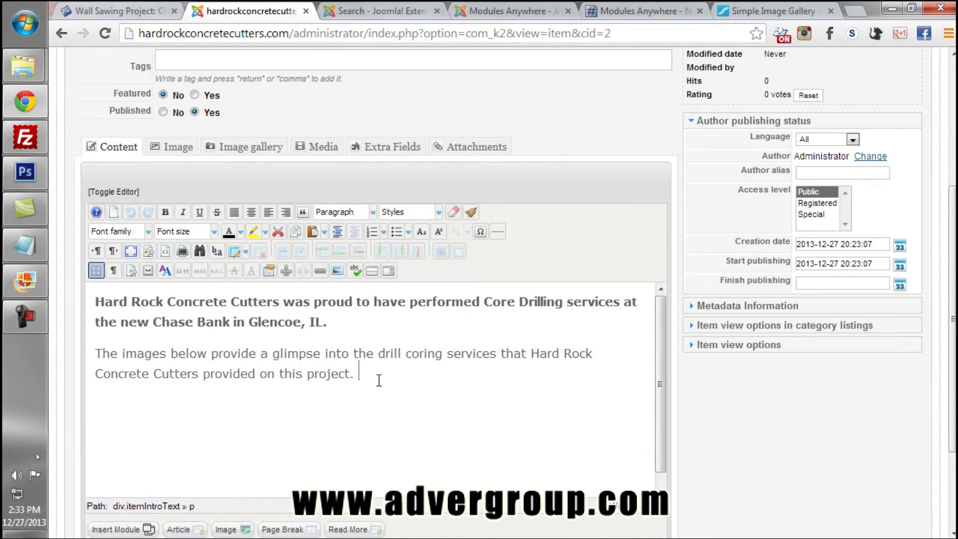
# Insert a read-more break after the heading and add a new line below the second paragraph
pyautogui.click(333, 325)
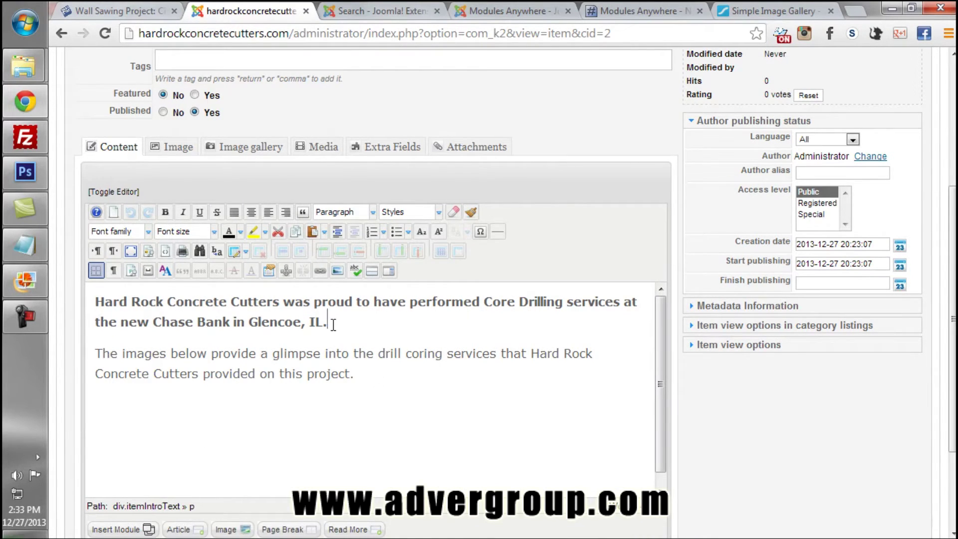
pyautogui.click(373, 270)
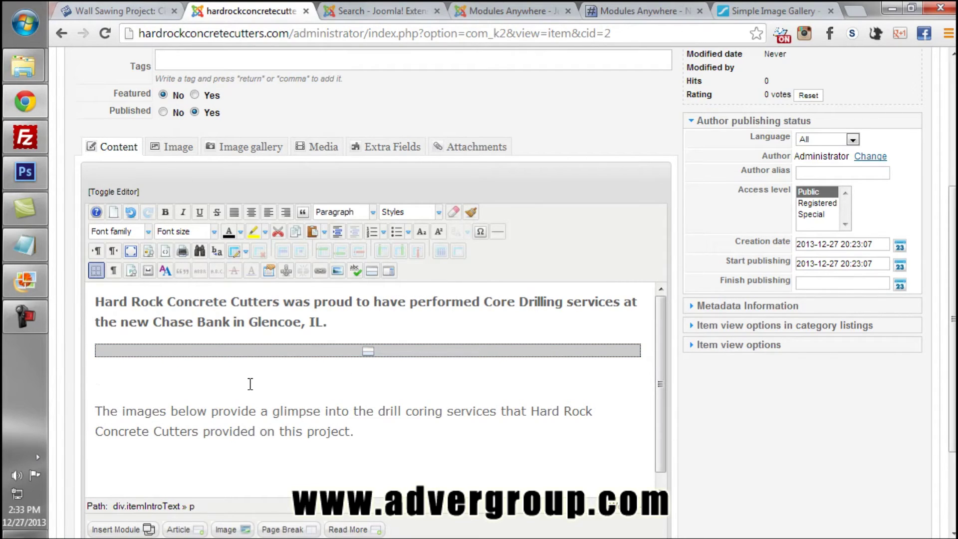
pyautogui.press('Delete')
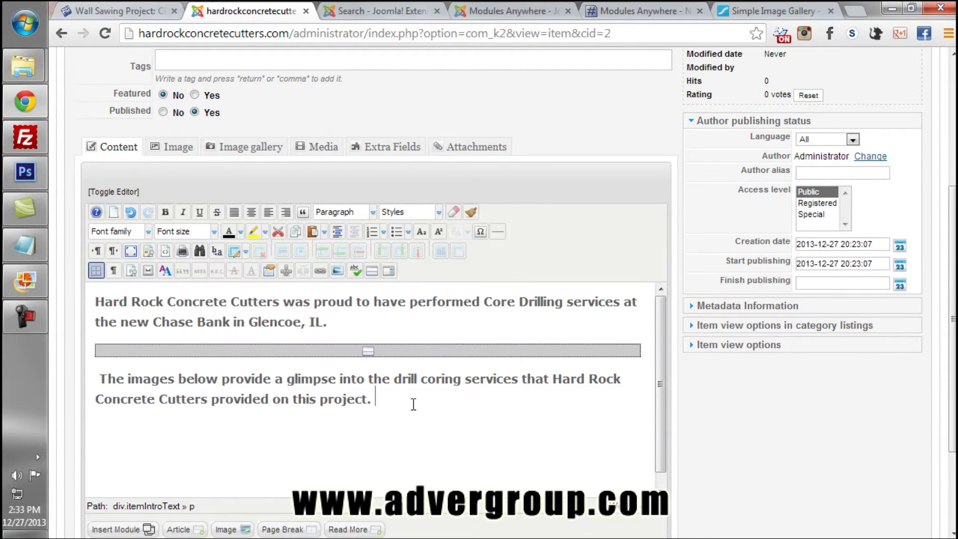
pyautogui.click(326, 433)
pyautogui.scroll(-1, 180, 419)
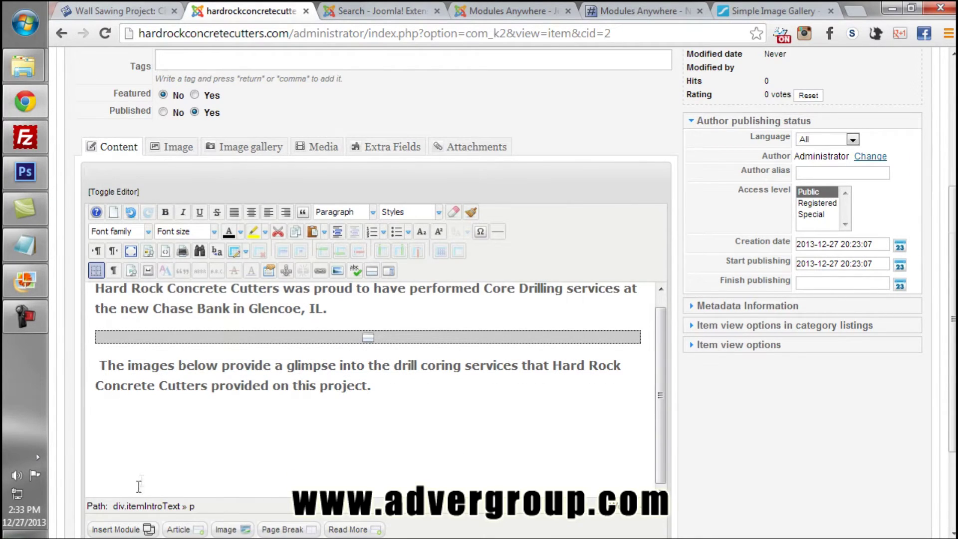
pyautogui.scroll(-2, 141, 480)
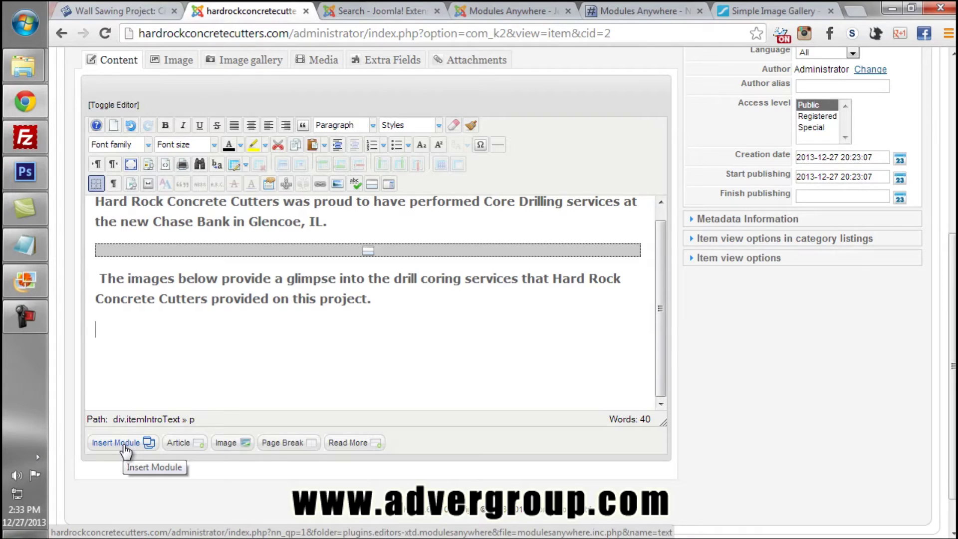
pyautogui.click(504, 11)
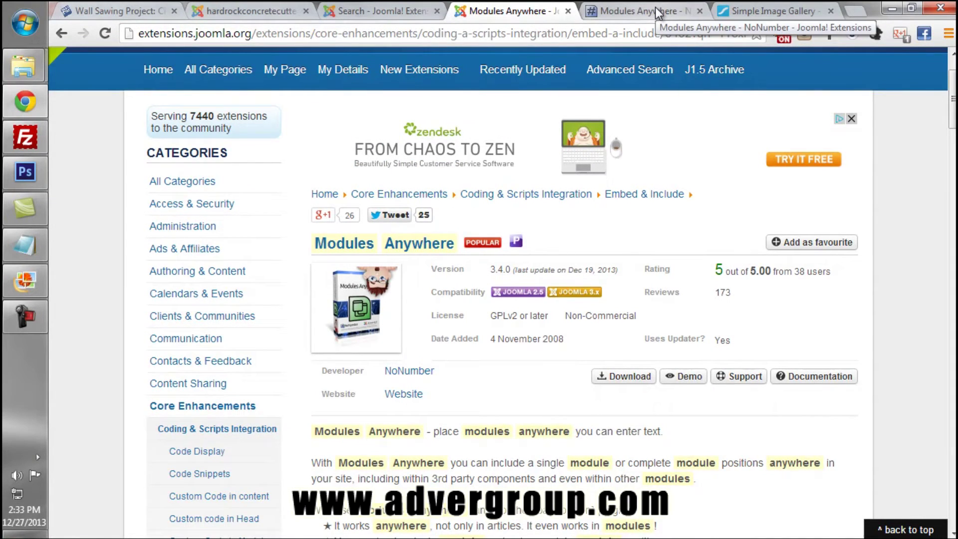
pyautogui.scroll(2, 599, 250)
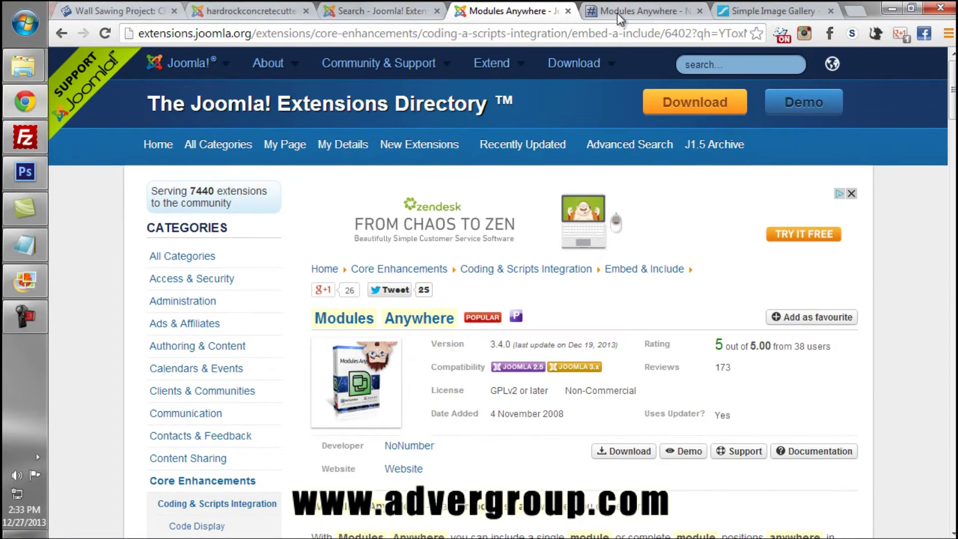
pyautogui.click(618, 13)
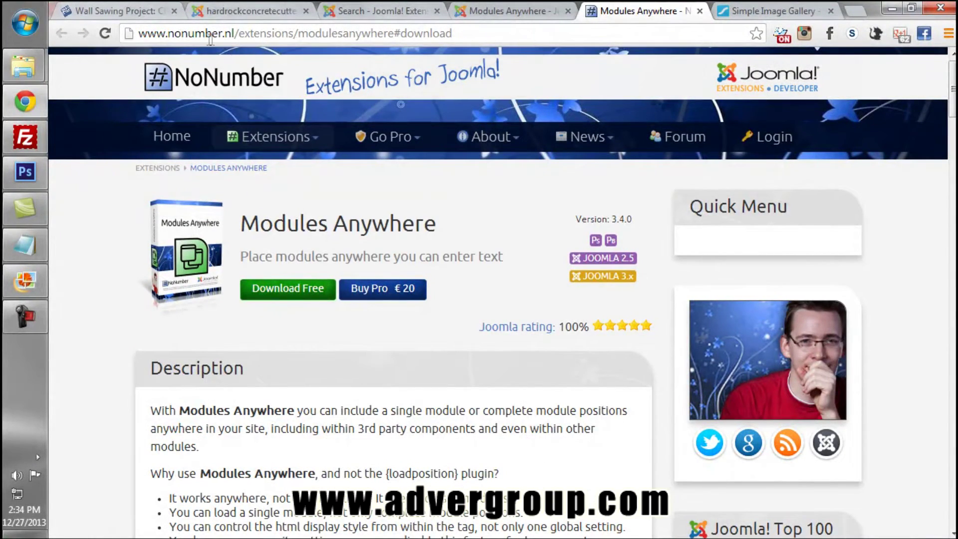
pyautogui.click(228, 11)
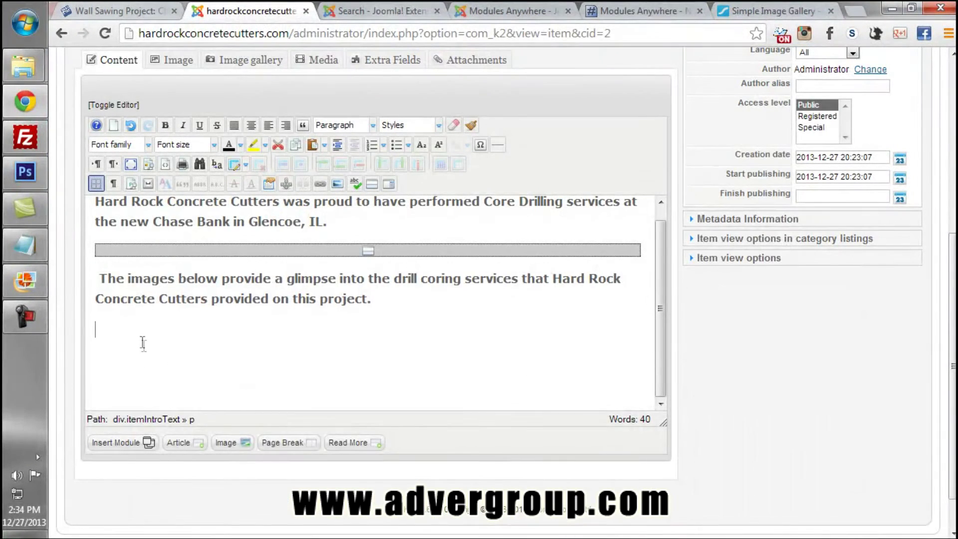
# Insert the {module Chase} tag below the second paragraph using Insert Module
pyautogui.click(122, 442)
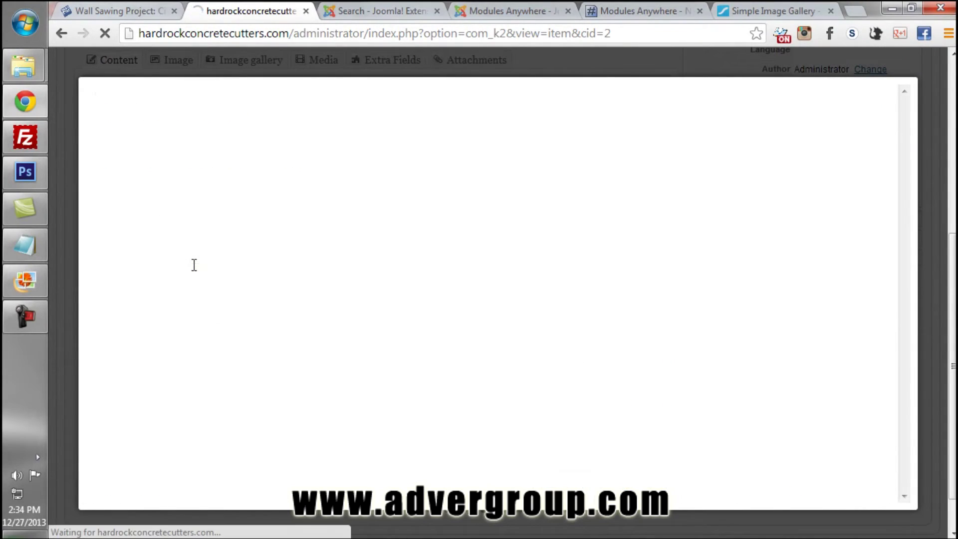
pyautogui.click(142, 323)
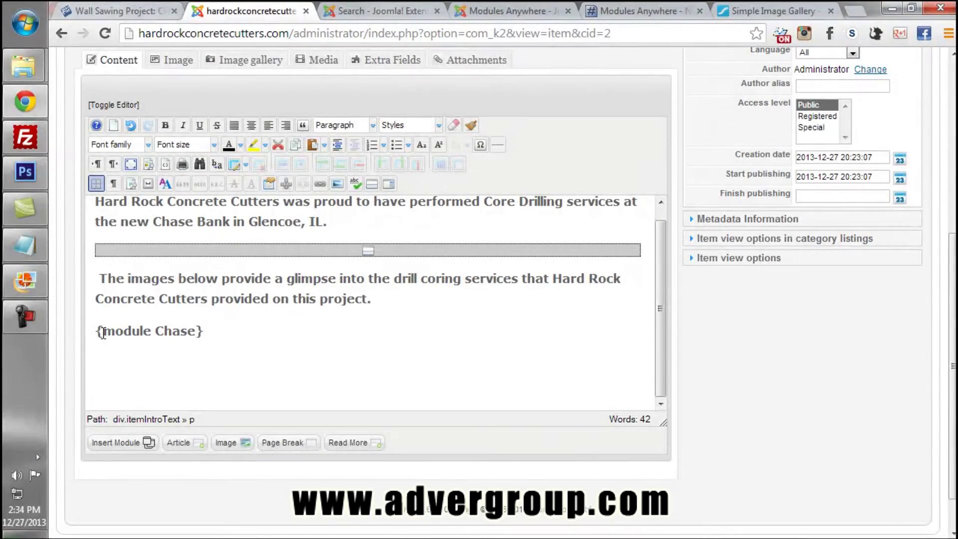
pyautogui.scroll(4, 270, 342)
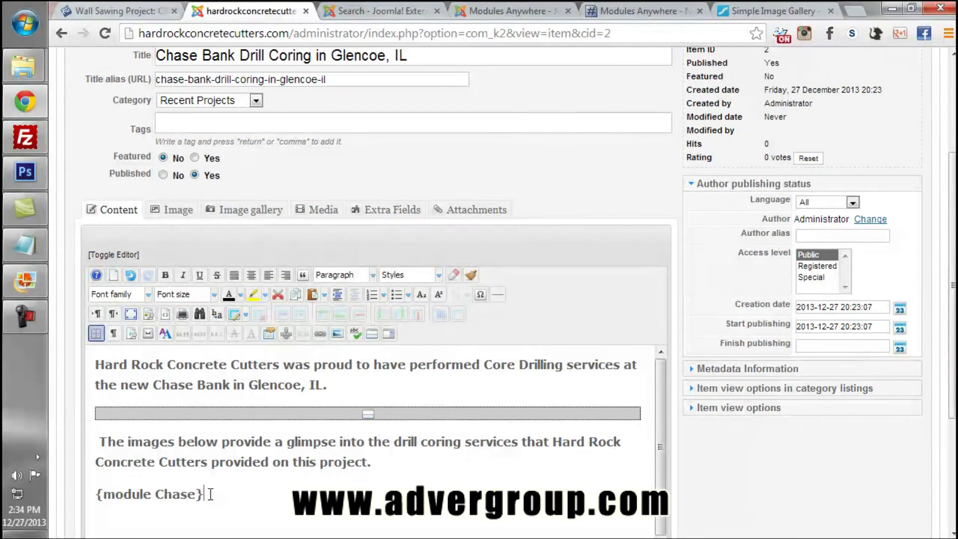
pyautogui.scroll(3, 474, 403)
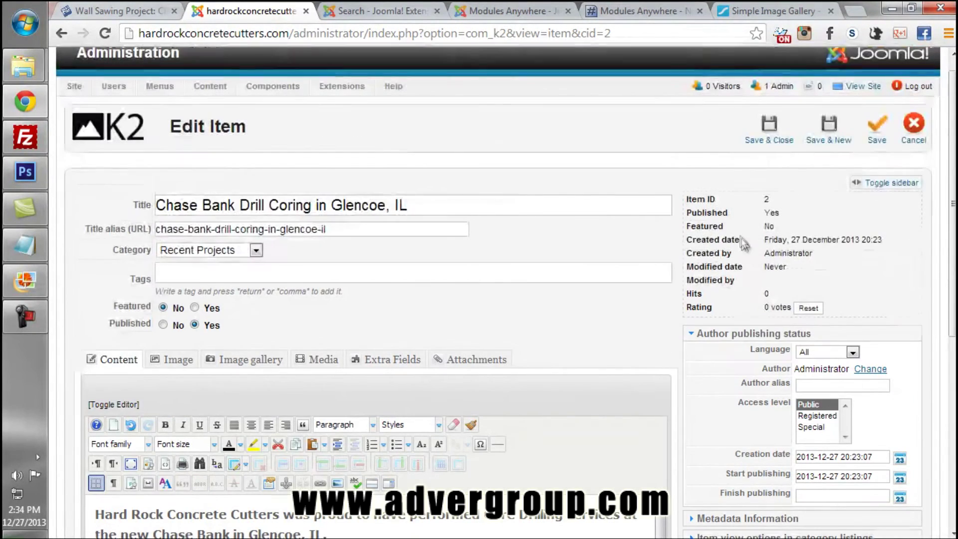
# Save the article and open the live Chase Bank Drill Coring post on the site
pyautogui.click(874, 127)
pyautogui.click(100, 12)
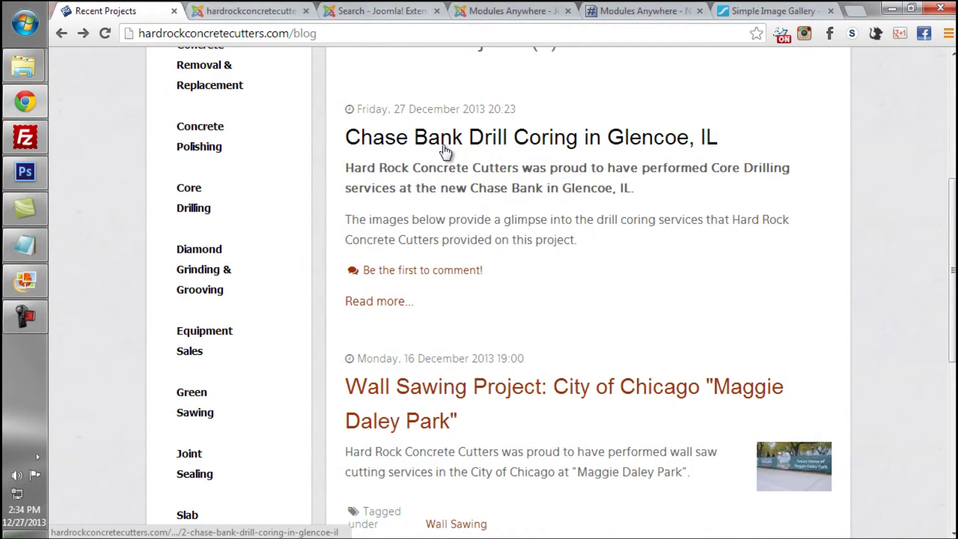
pyautogui.click(446, 148)
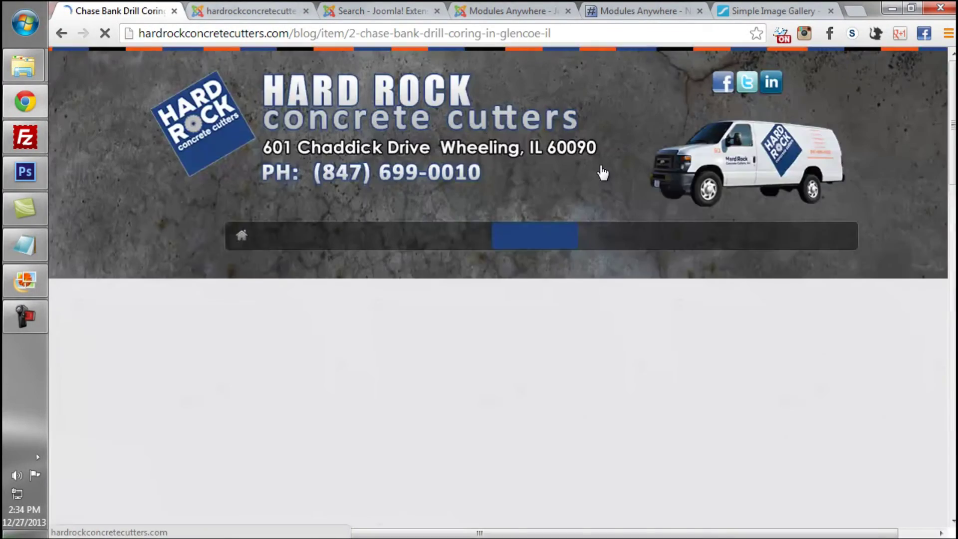
pyautogui.scroll(-3, 559, 209)
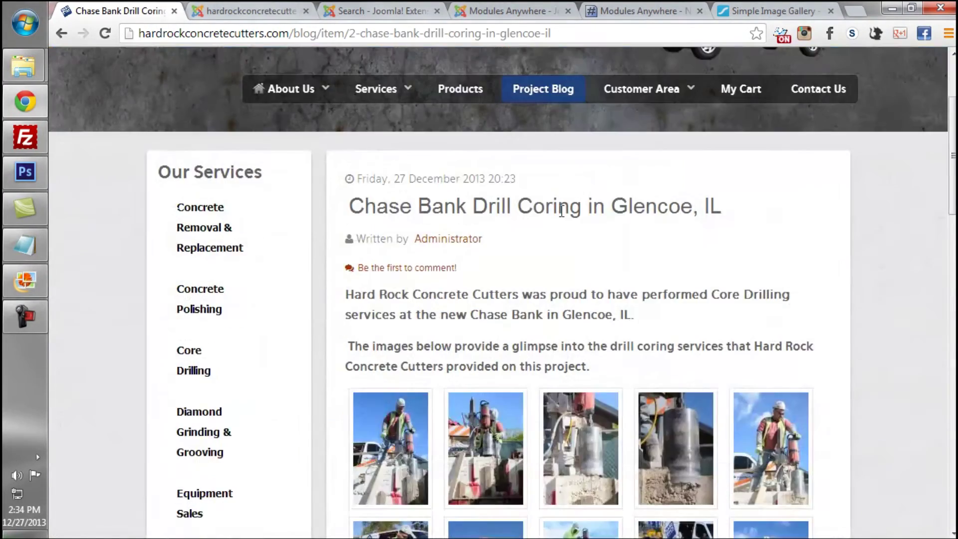
pyautogui.scroll(-3, 663, 280)
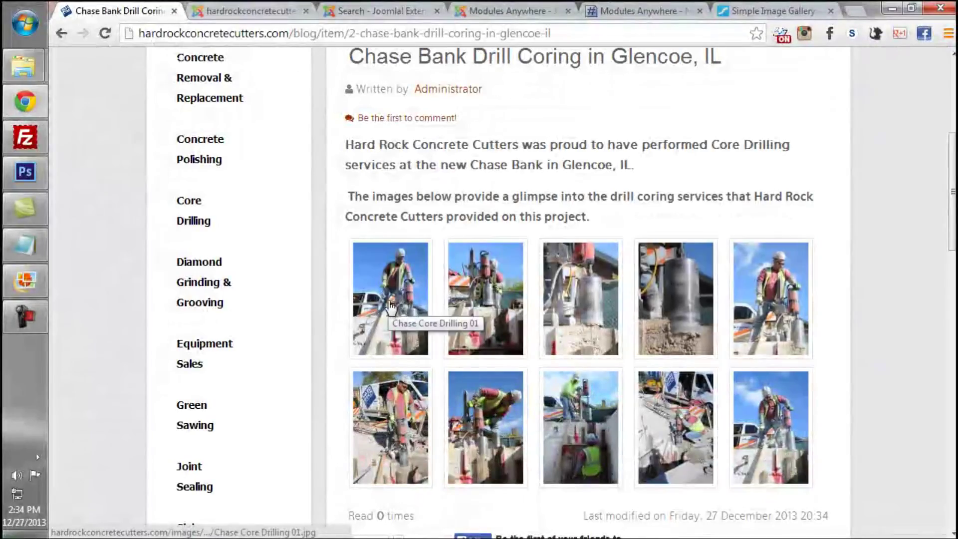
pyautogui.scroll(-3, 755, 316)
pyautogui.scroll(4, 732, 346)
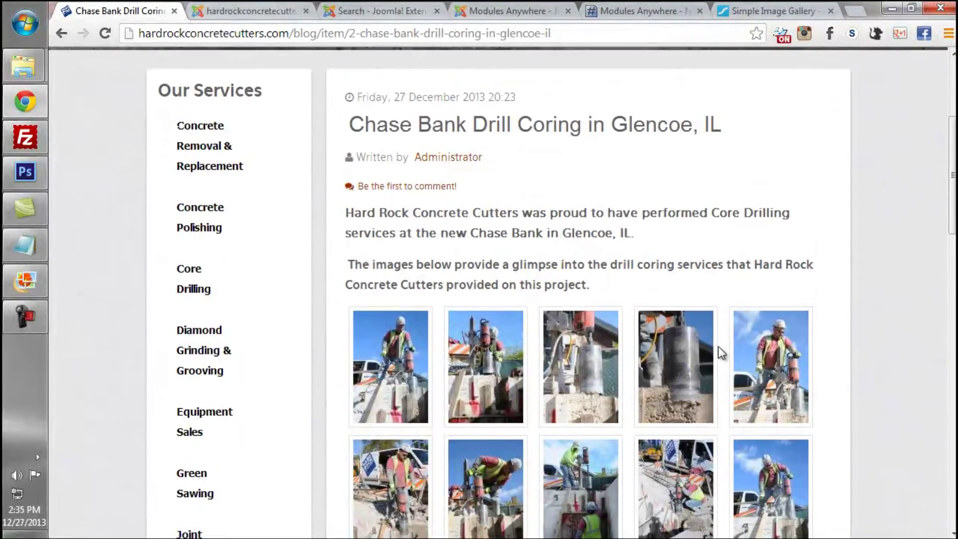
# Check the gallery lightbox by advancing one photo, then return to the K2 editor
pyautogui.click(392, 373)
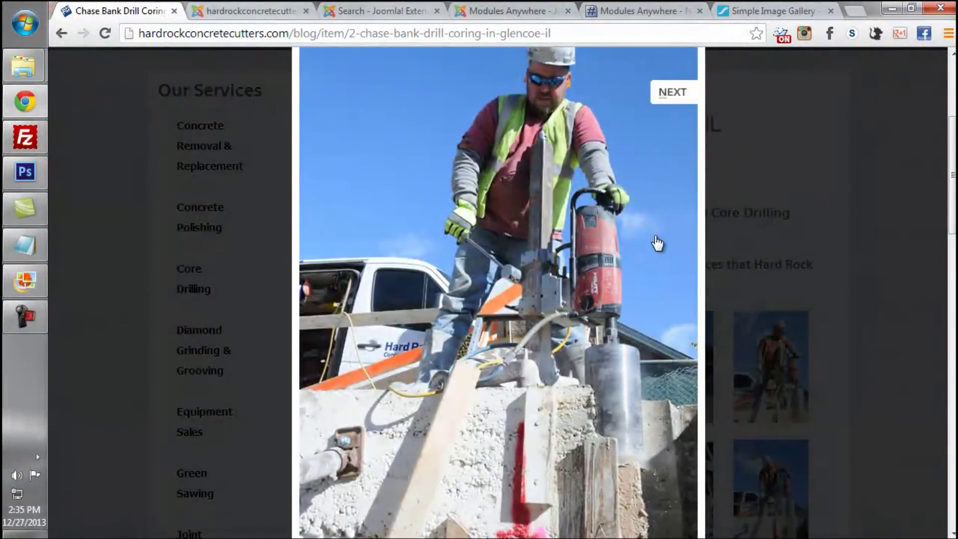
pyautogui.scroll(2, 664, 224)
pyautogui.click(674, 180)
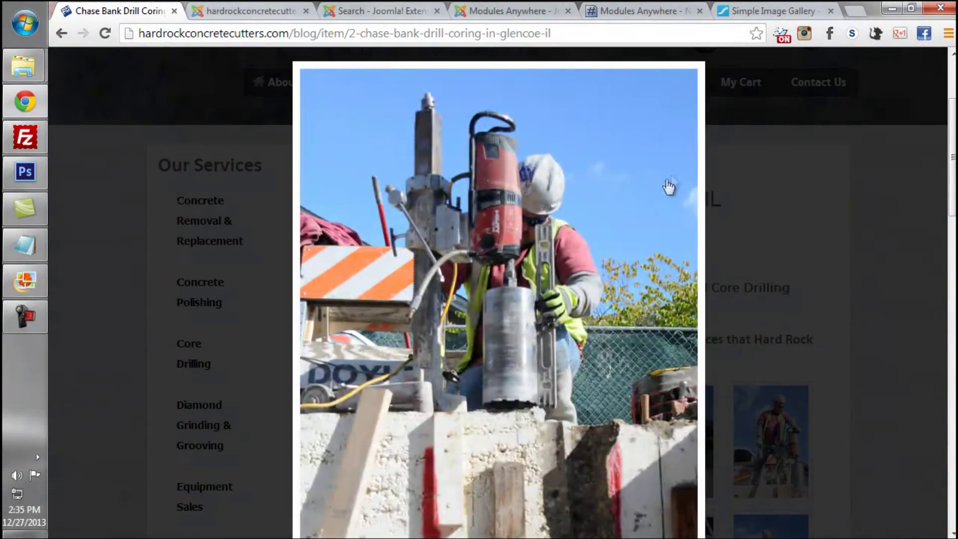
pyautogui.scroll(-2, 666, 174)
pyautogui.click(821, 154)
pyautogui.scroll(-10, 822, 154)
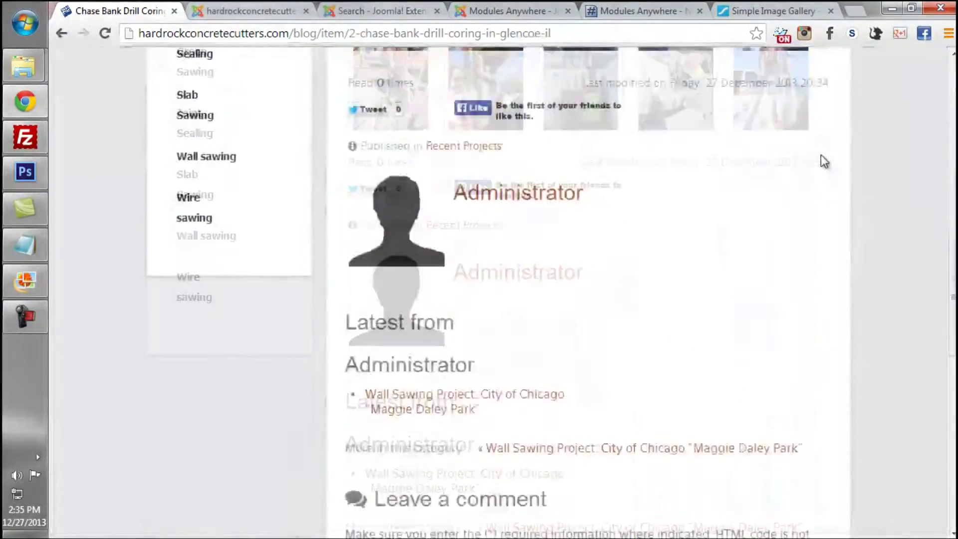
pyautogui.scroll(6, 822, 155)
pyautogui.scroll(5, 822, 155)
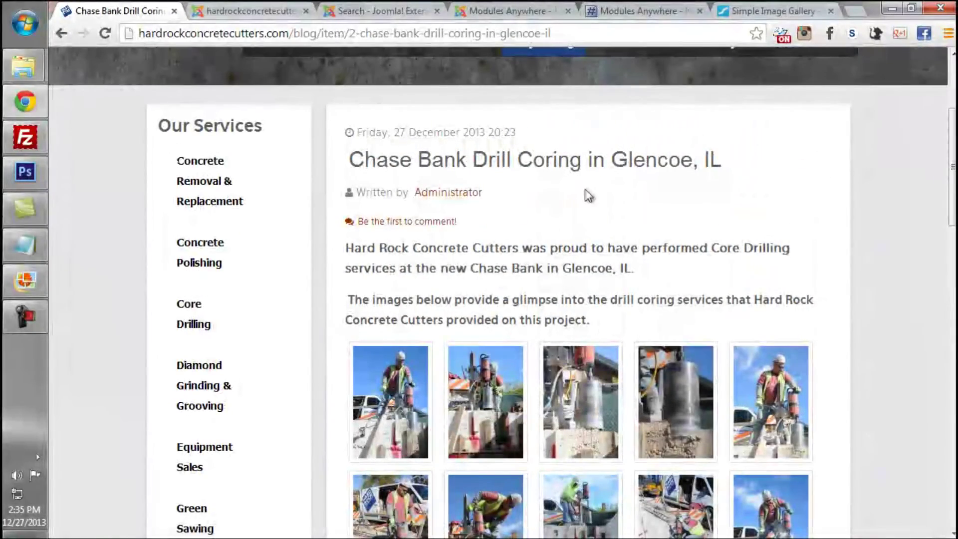
pyautogui.click(238, 12)
pyautogui.scroll(-6, 513, 203)
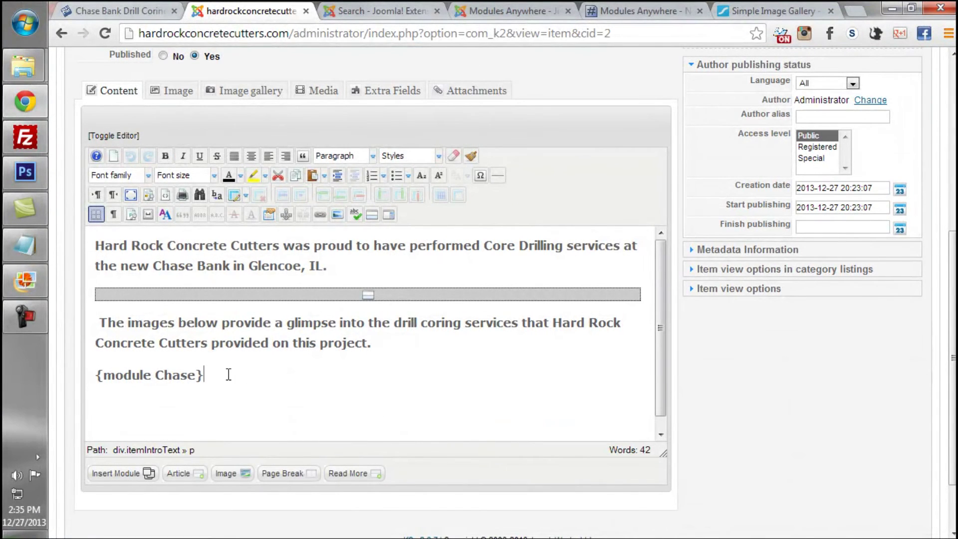
# Select the {module Chase} tag, then view the Modules Anywhere and Simple Image Gallery pages
pyautogui.moveTo(220, 377); pyautogui.dragTo(95, 380)
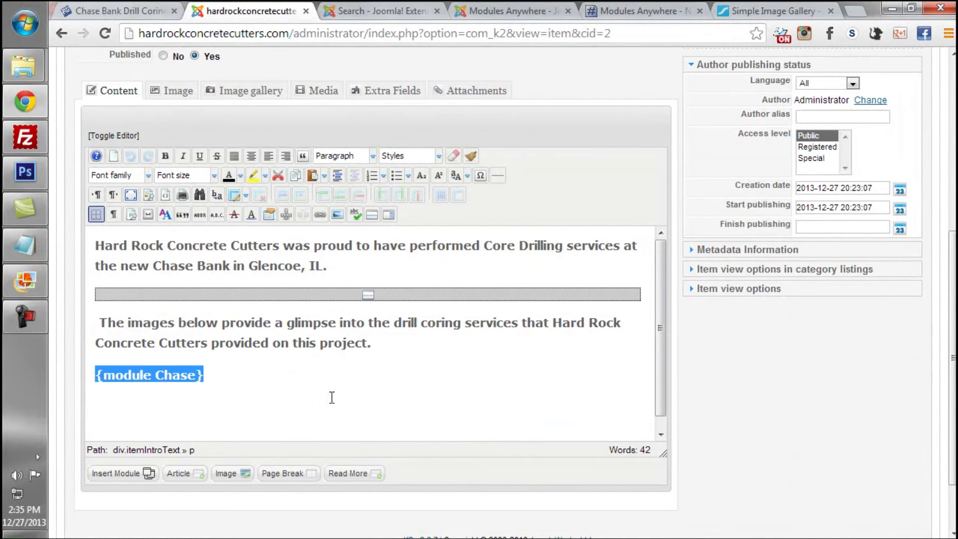
pyautogui.click(690, 7)
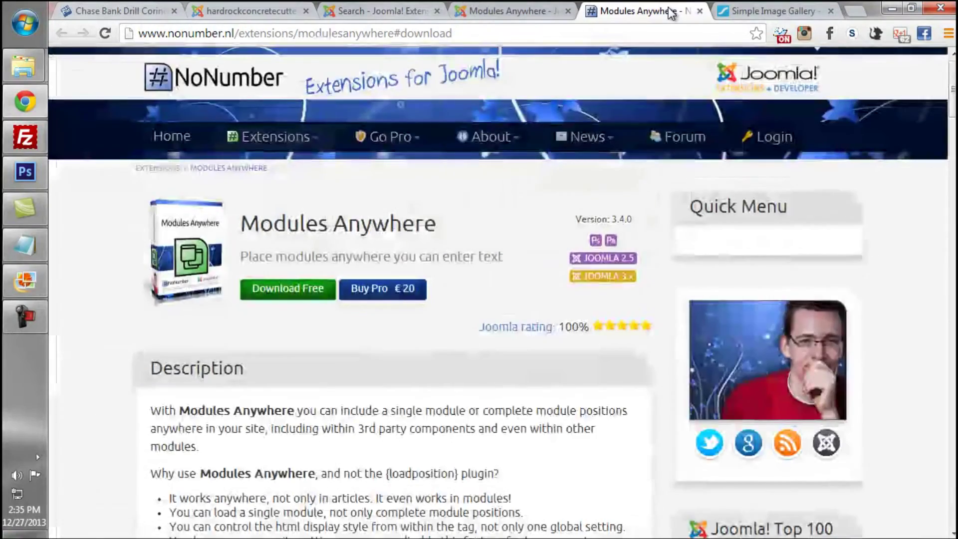
pyautogui.click(759, 8)
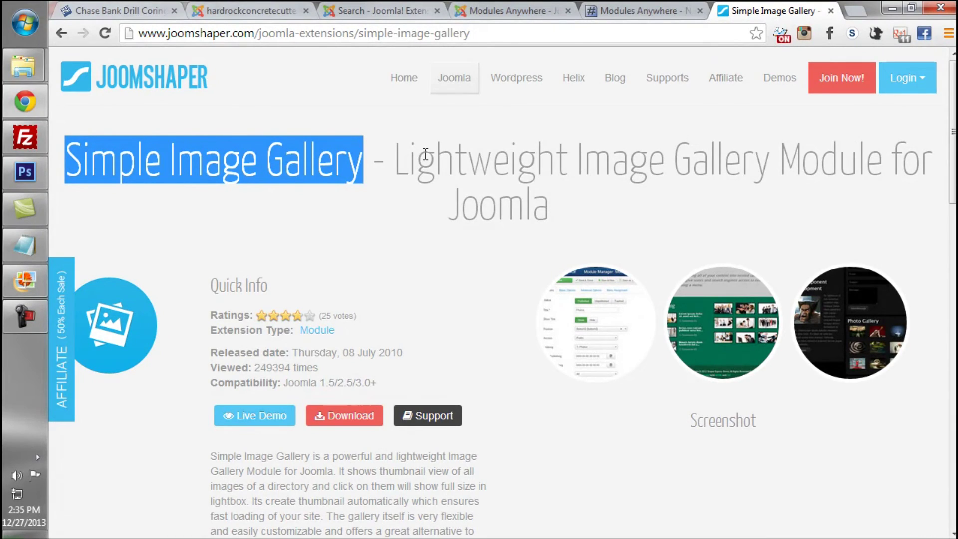
# Bring up the Joomla Extensions Directory search for Simple Image Gallery
pyautogui.click(375, 11)
pyautogui.scroll(-2, 529, 282)
pyautogui.scroll(-2, 529, 282)
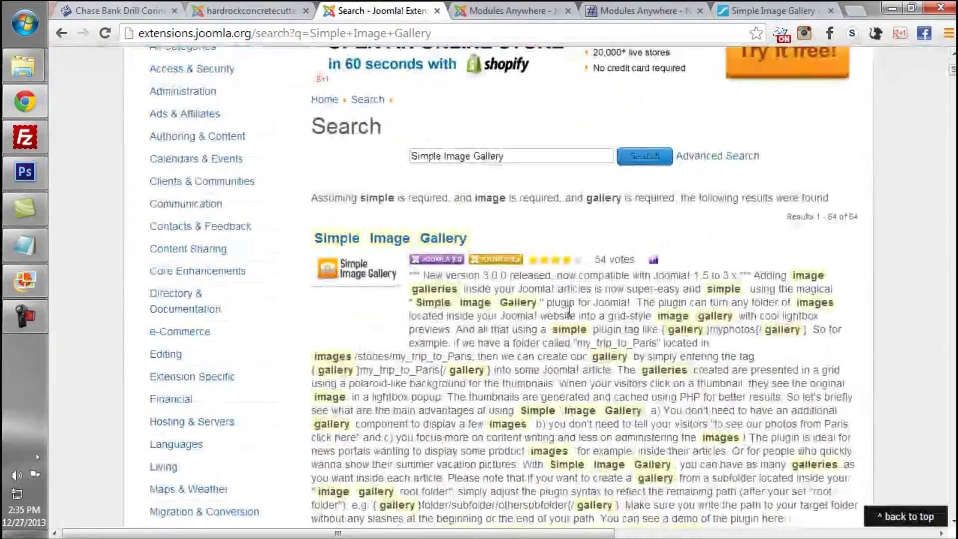
pyautogui.scroll(4, 523, 235)
pyautogui.click(541, 326)
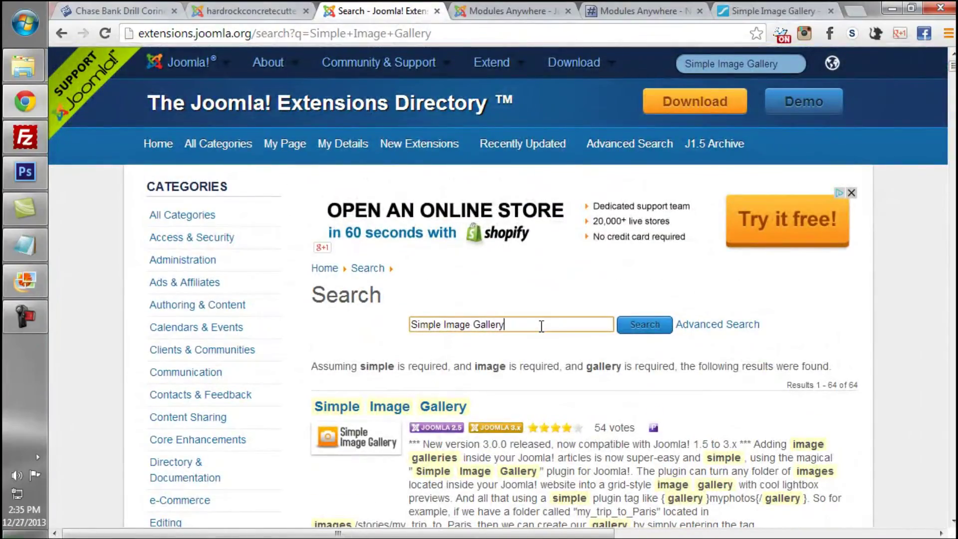
# Browse the 64 Simple Image Gallery results, then return to the Chase Bank article's K2 editor
pyautogui.scroll(-20, 541, 326)
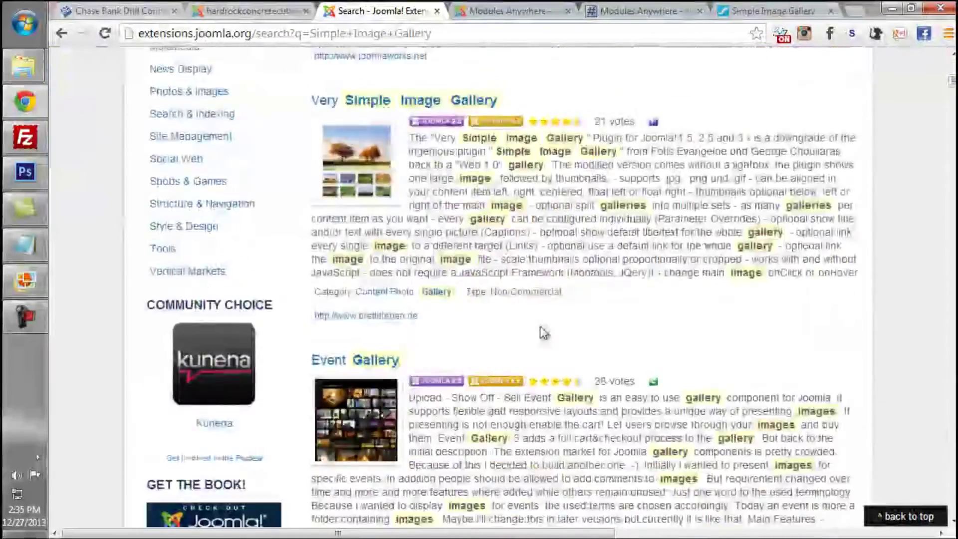
pyautogui.scroll(-20, 542, 326)
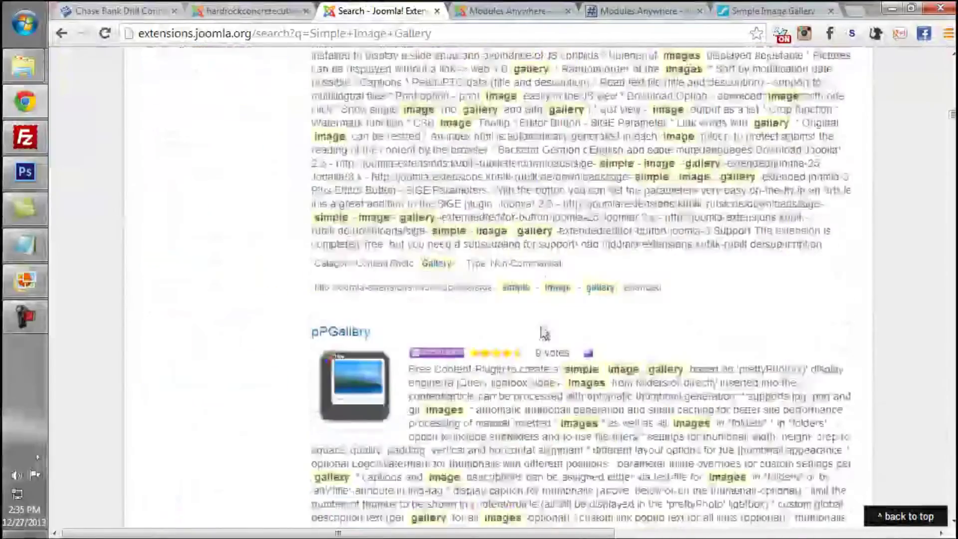
pyautogui.scroll(-20, 543, 325)
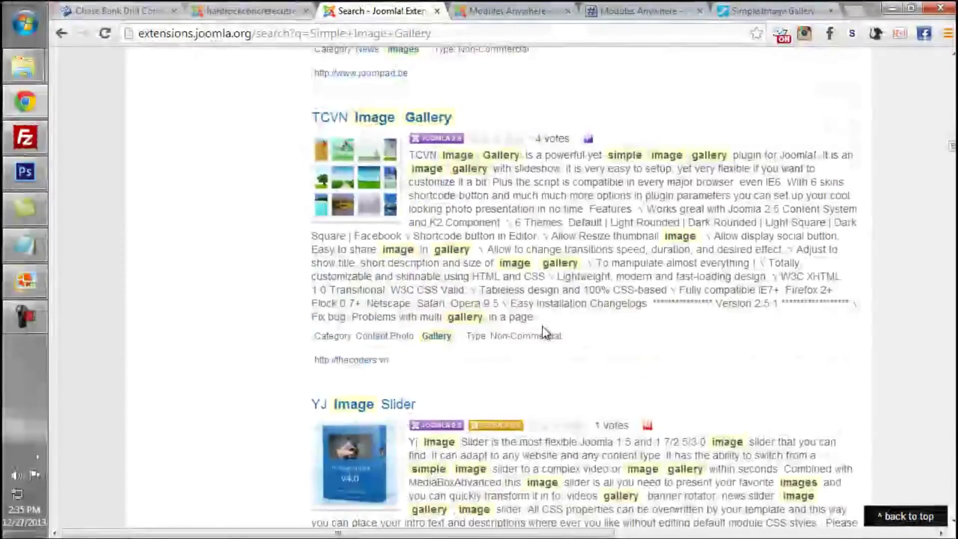
pyautogui.scroll(-20, 543, 329)
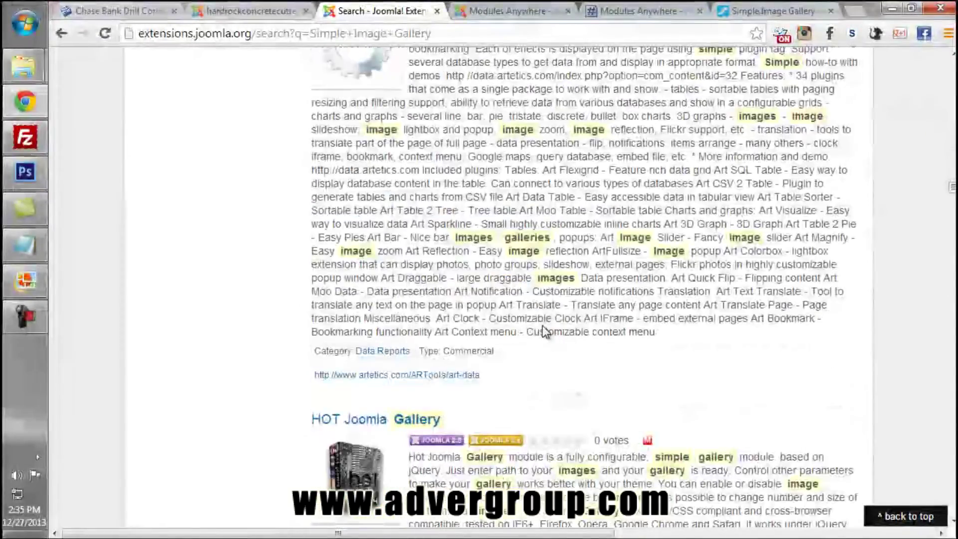
pyautogui.scroll(-20, 545, 332)
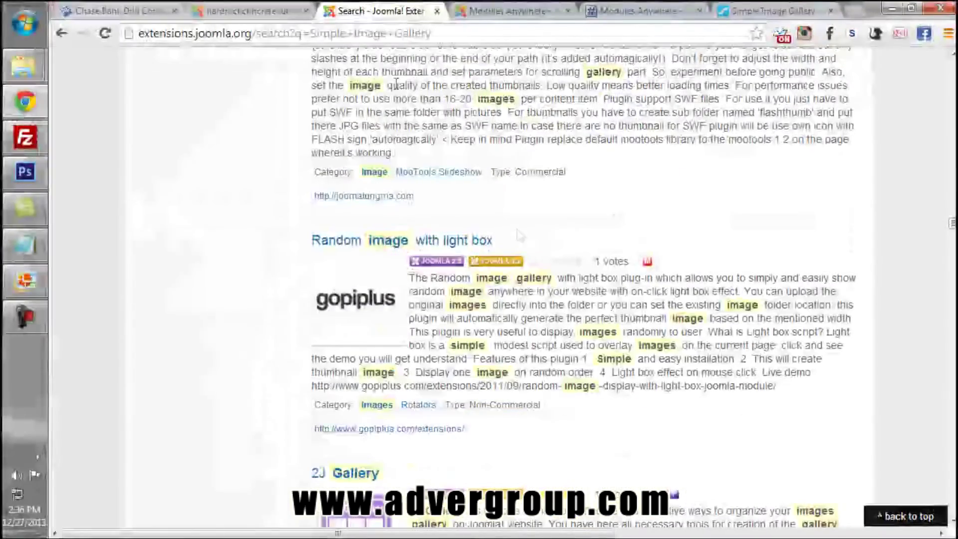
pyautogui.click(241, 15)
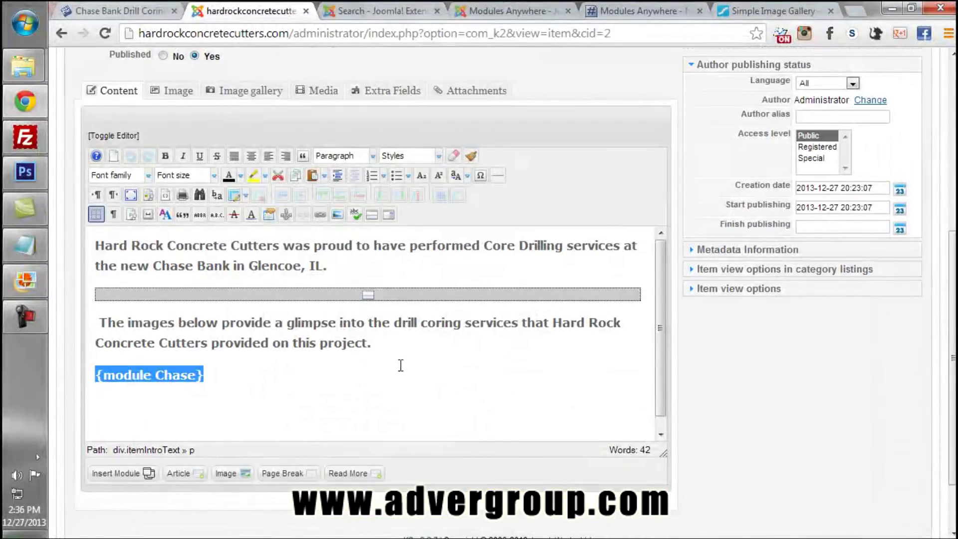
pyautogui.click(234, 383)
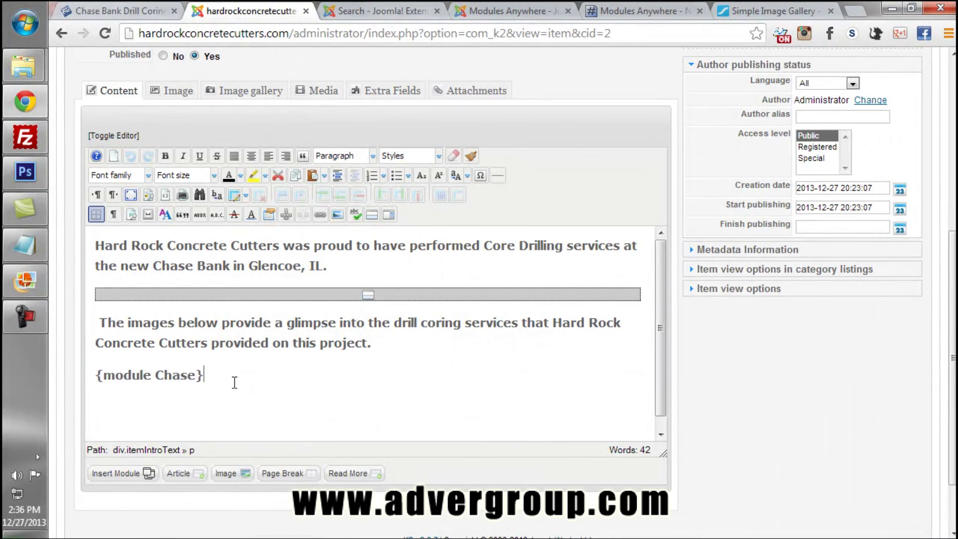